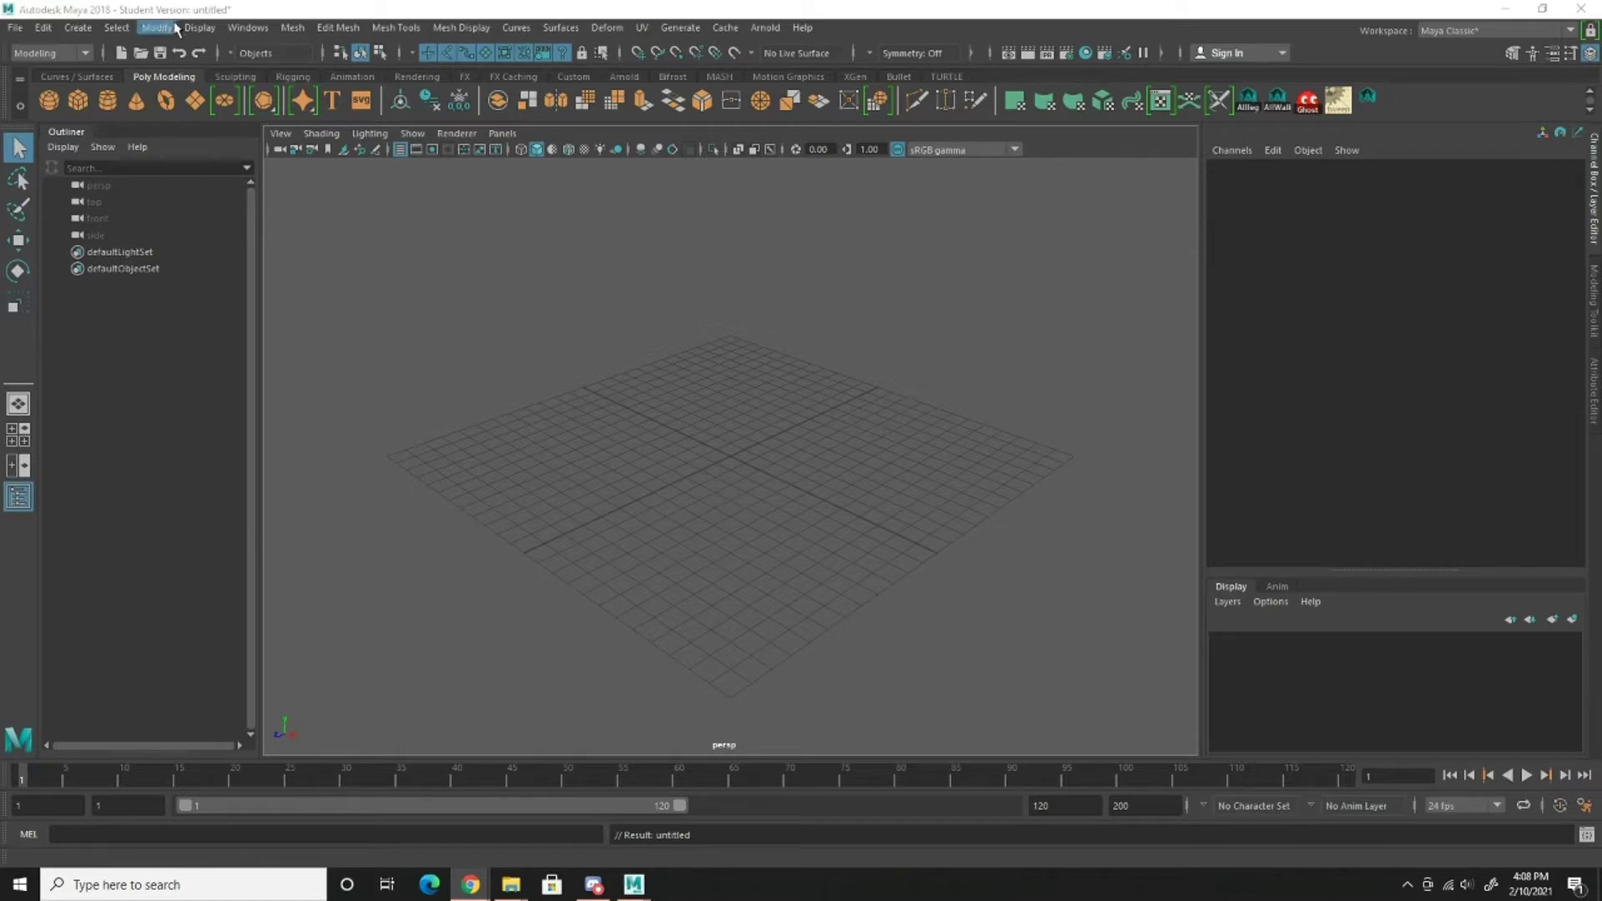
Change the linear working unit from centimeter to foot in Preferences and save it
{"action": "left_click", "coordinate": [255, 30]}
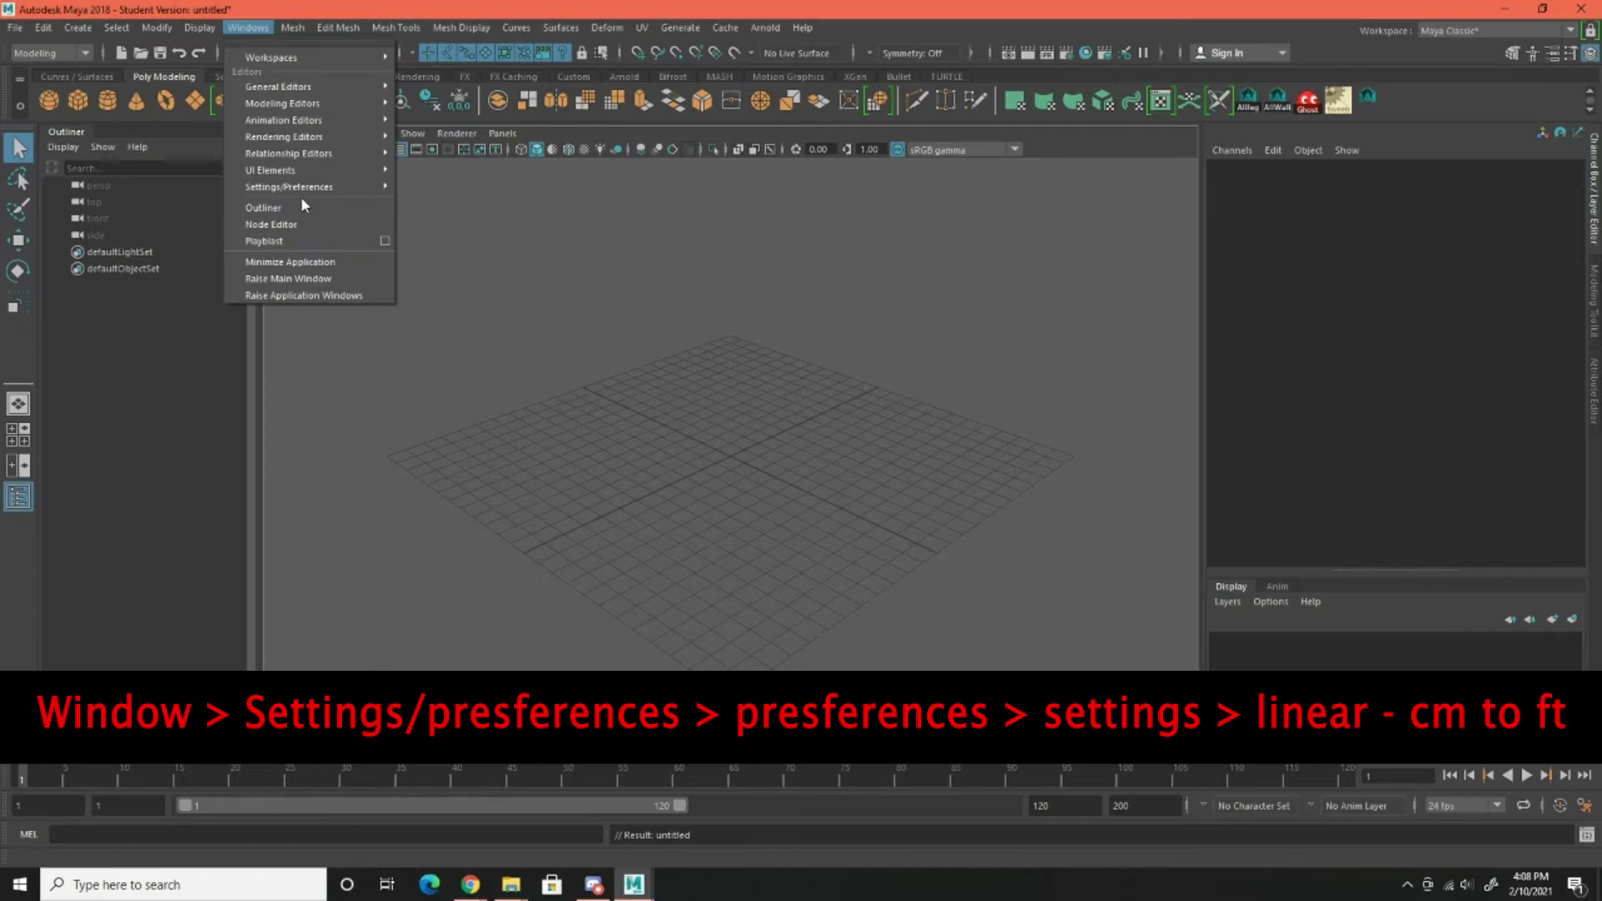
{"action": "mouse_move", "coordinate": [307, 190]}
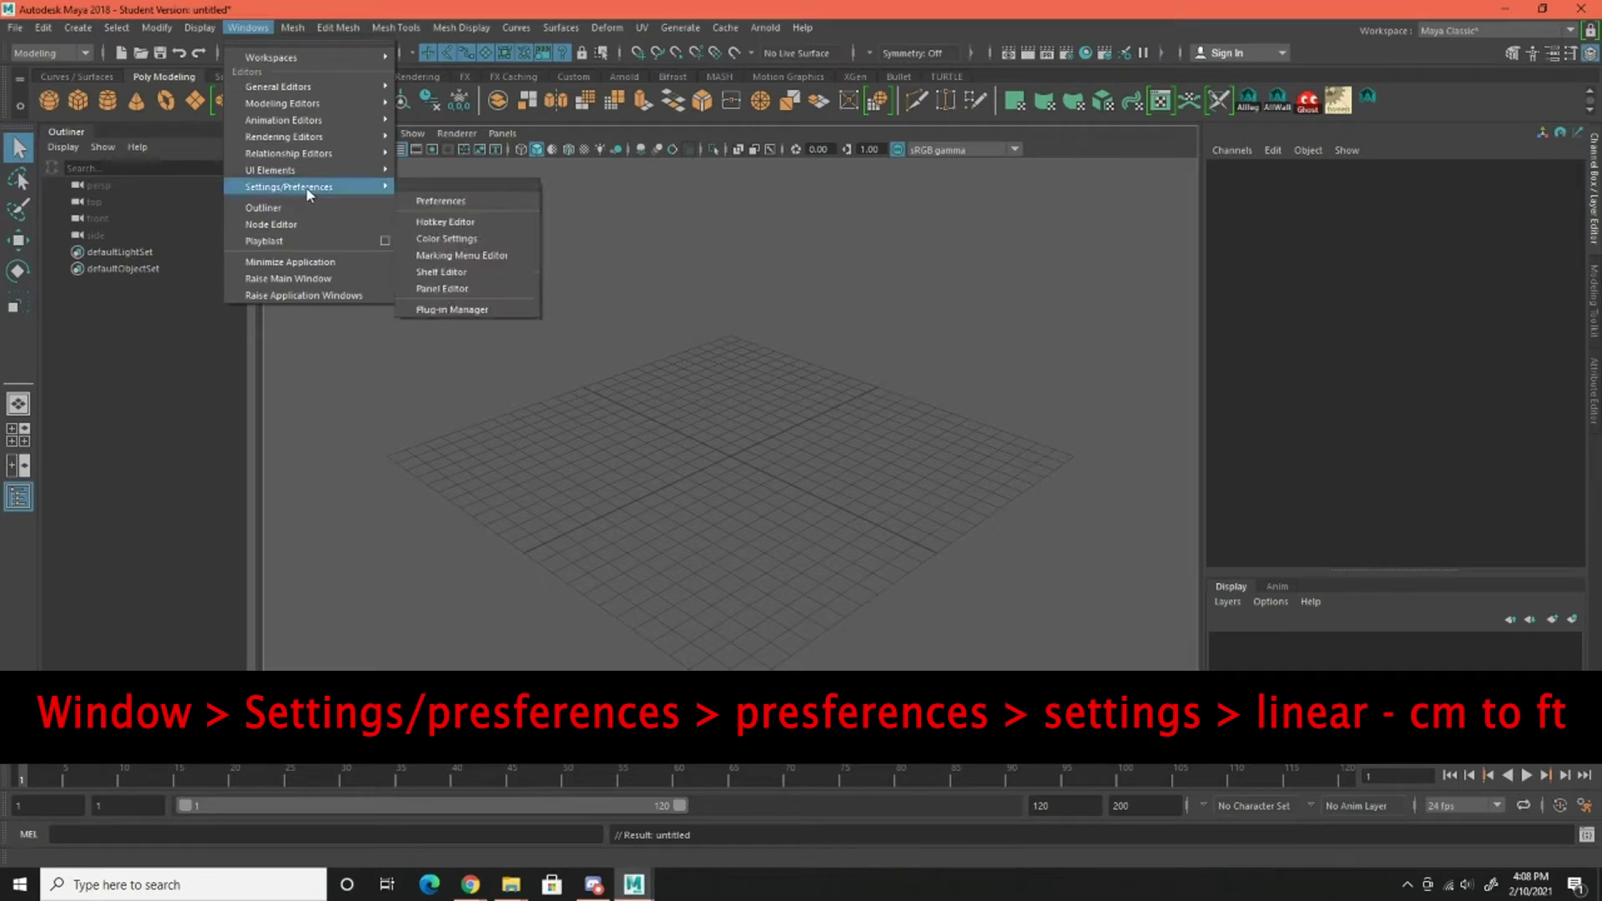
{"action": "left_click", "coordinate": [474, 200]}
{"action": "left_click", "coordinate": [261, 29]}
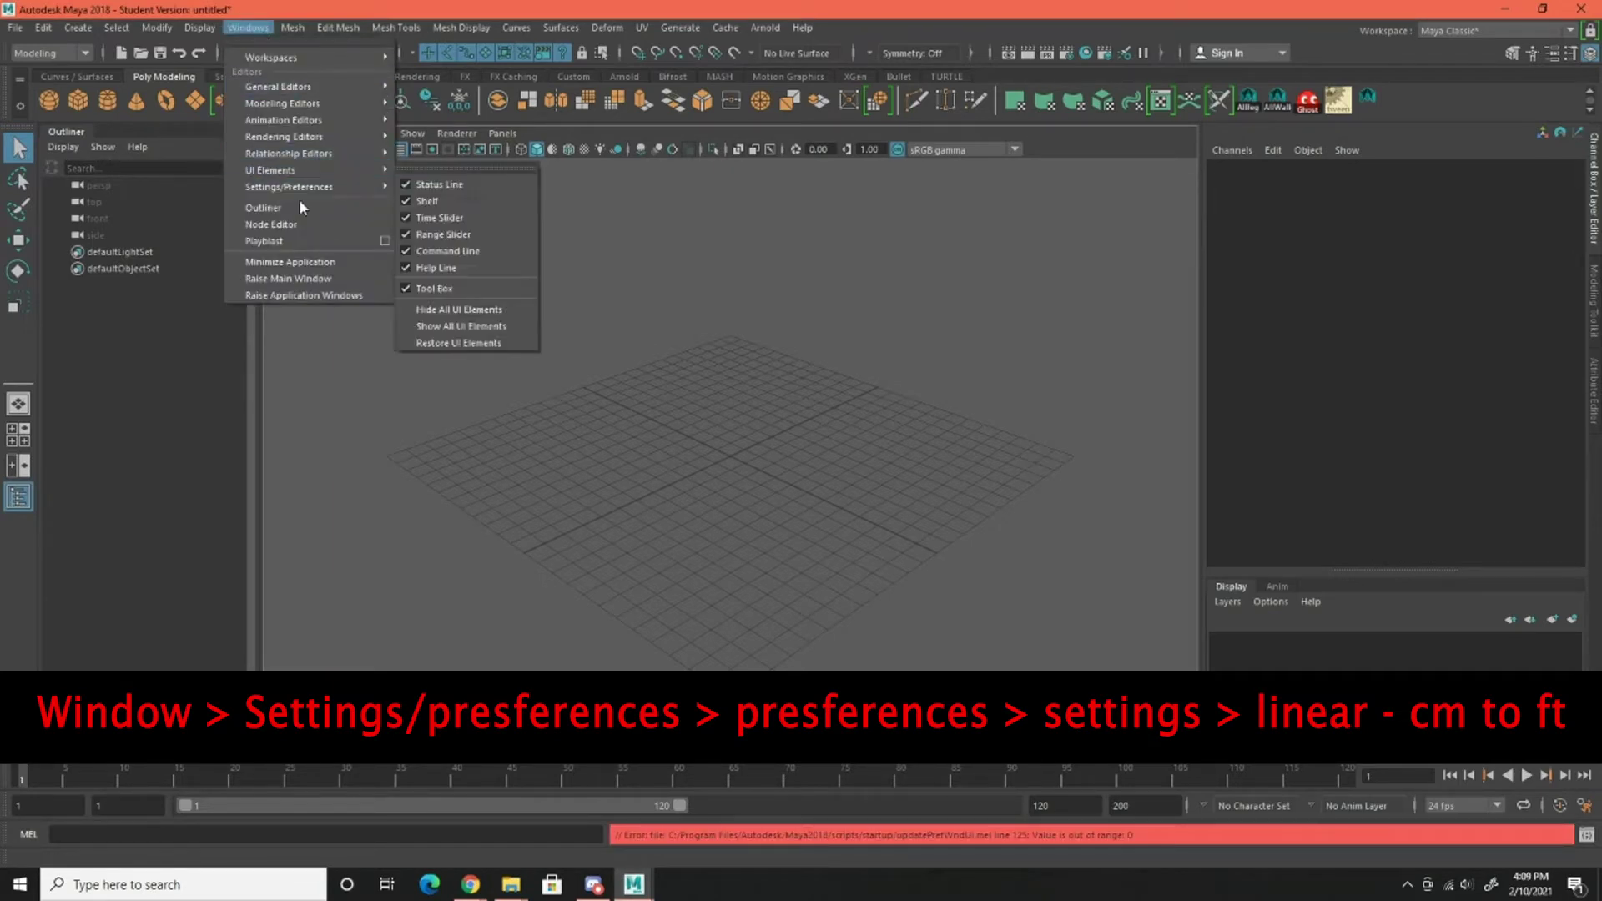
{"action": "mouse_move", "coordinate": [300, 186]}
{"action": "left_click", "coordinate": [432, 205]}
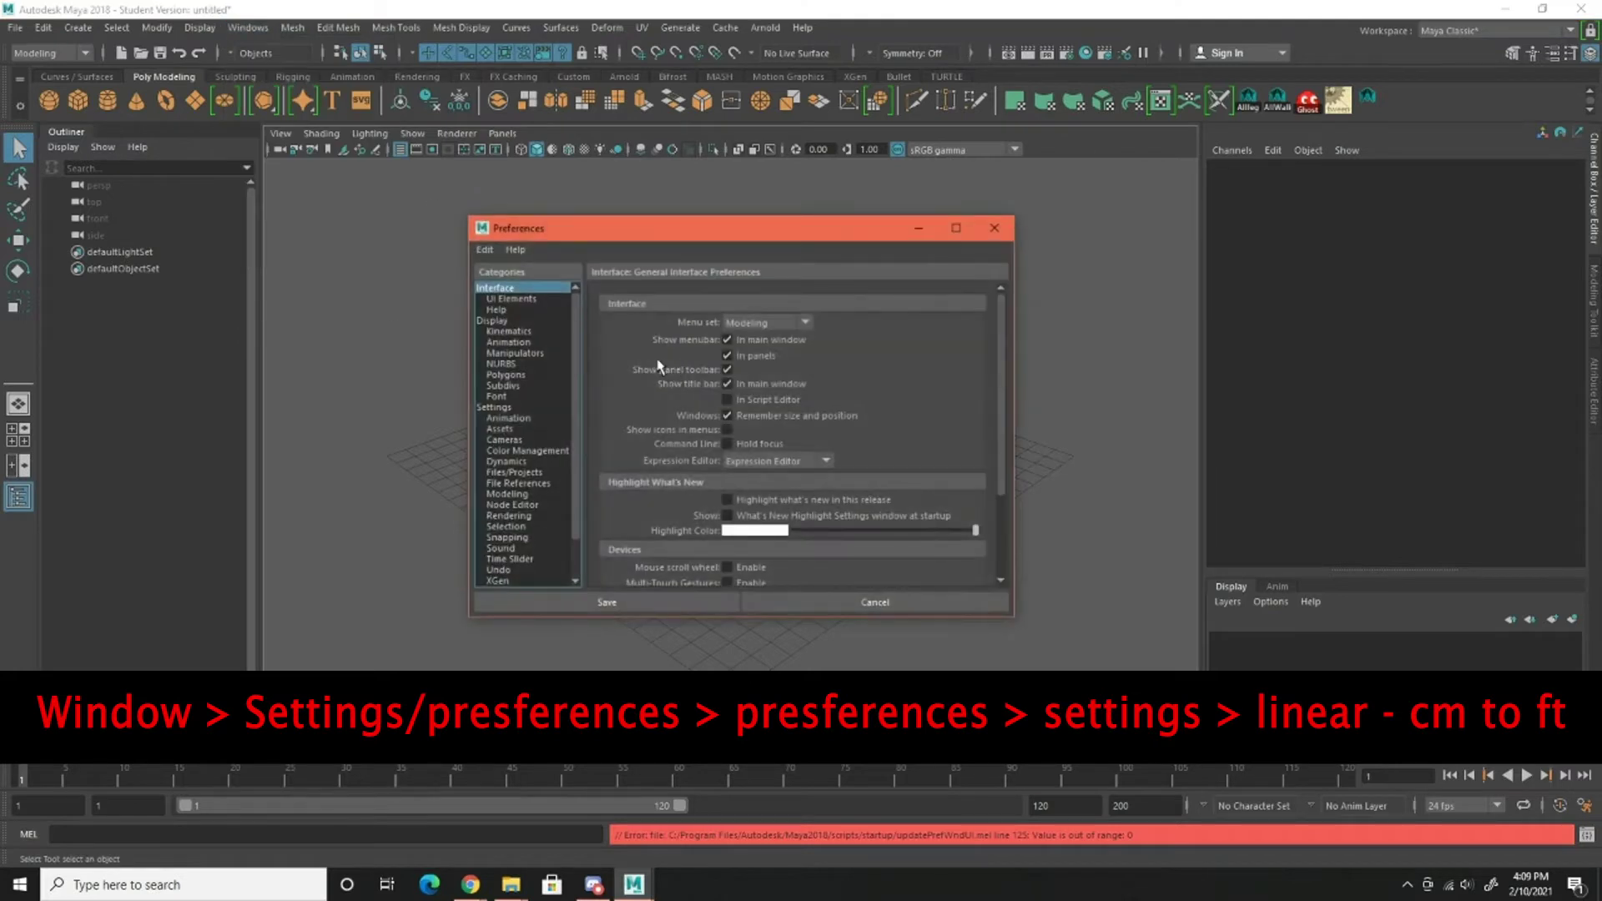
{"action": "left_click", "coordinate": [494, 409]}
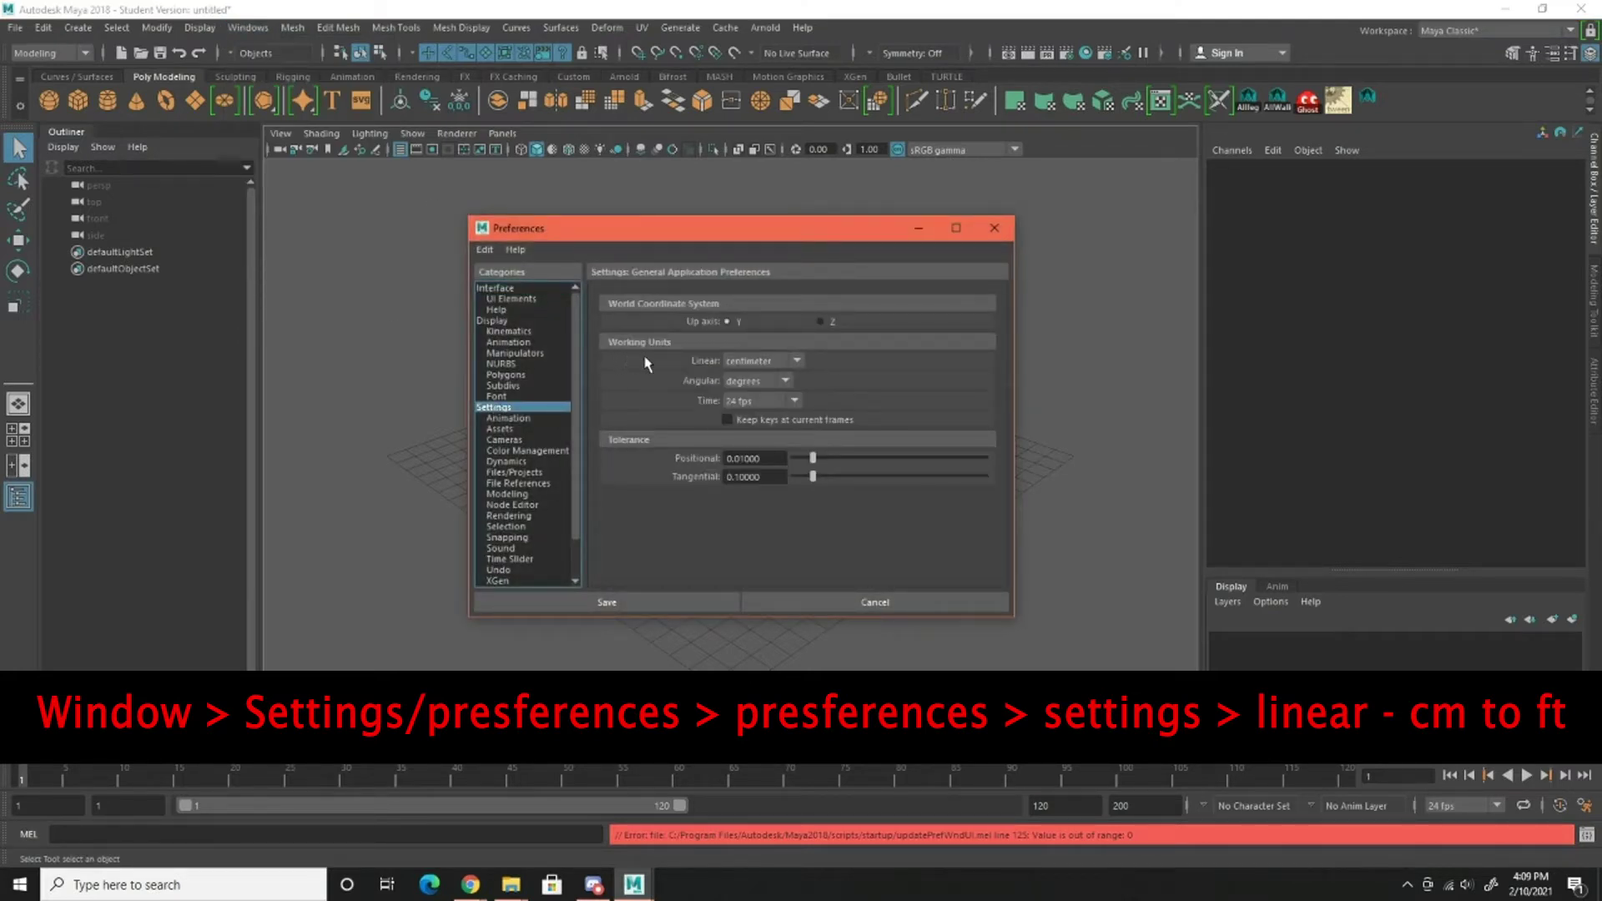
{"action": "left_click", "coordinate": [794, 364]}
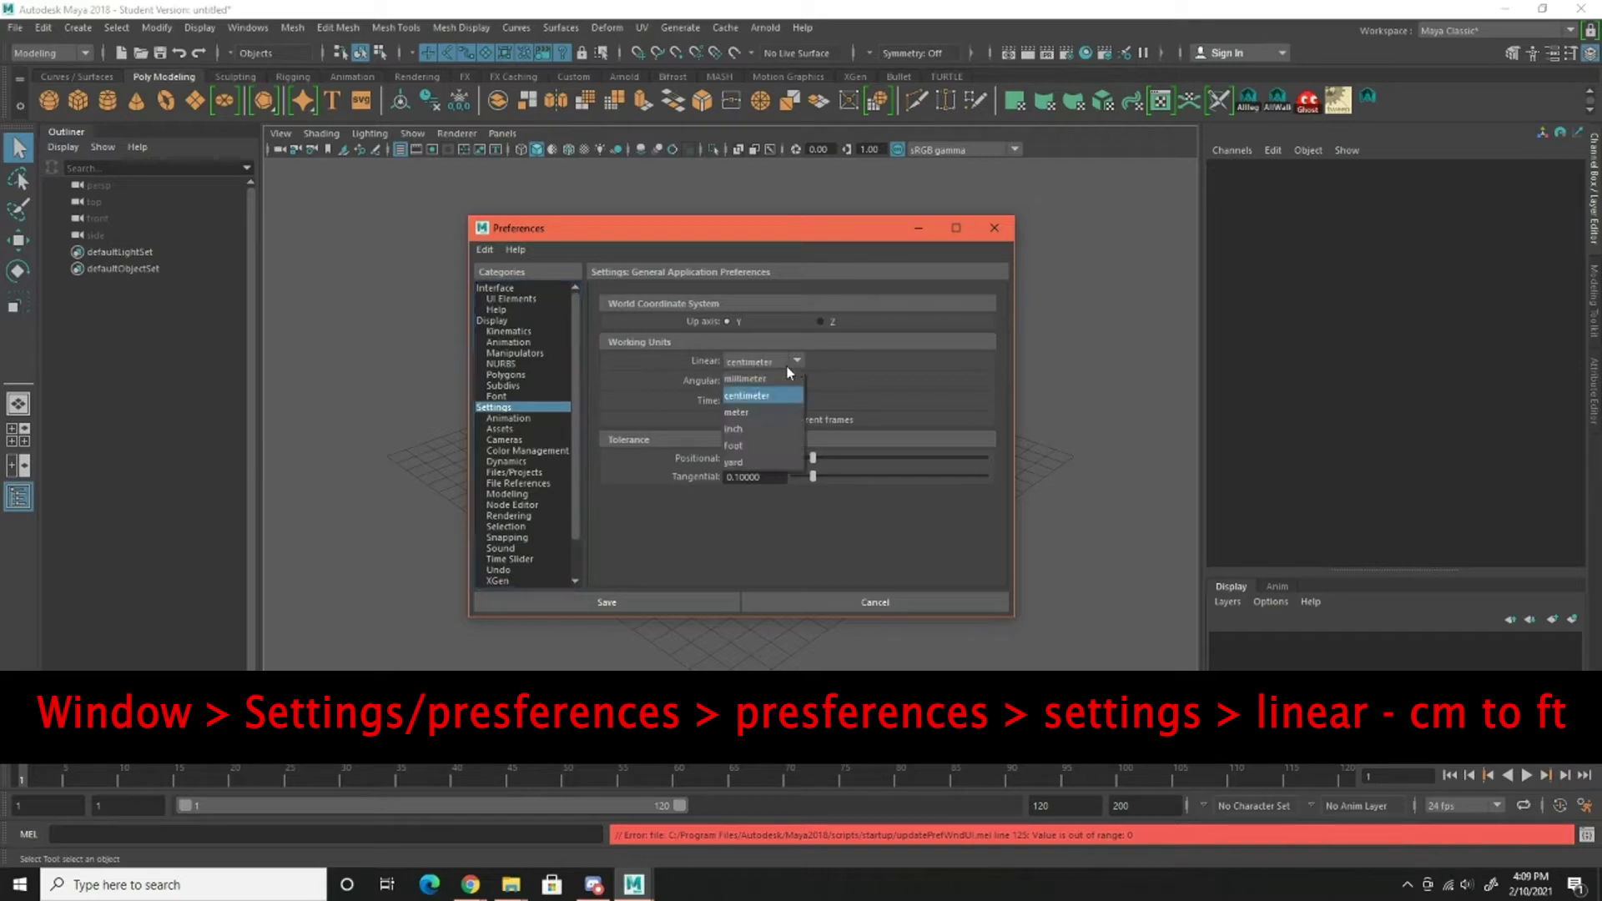
{"action": "left_click", "coordinate": [738, 445]}
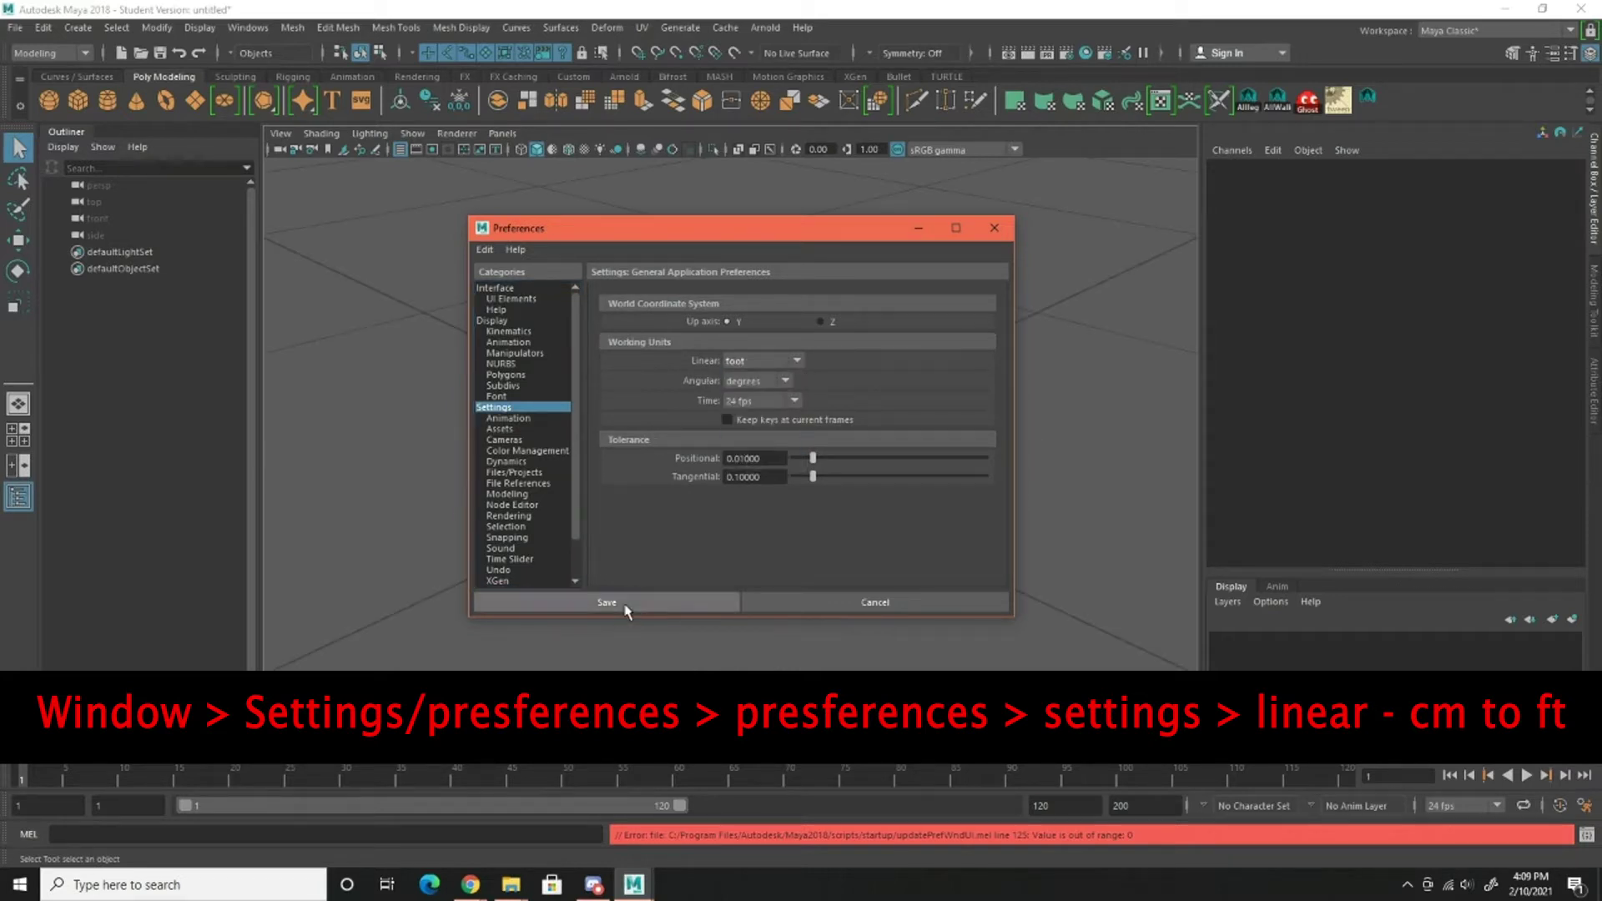
{"action": "left_click", "coordinate": [993, 228]}
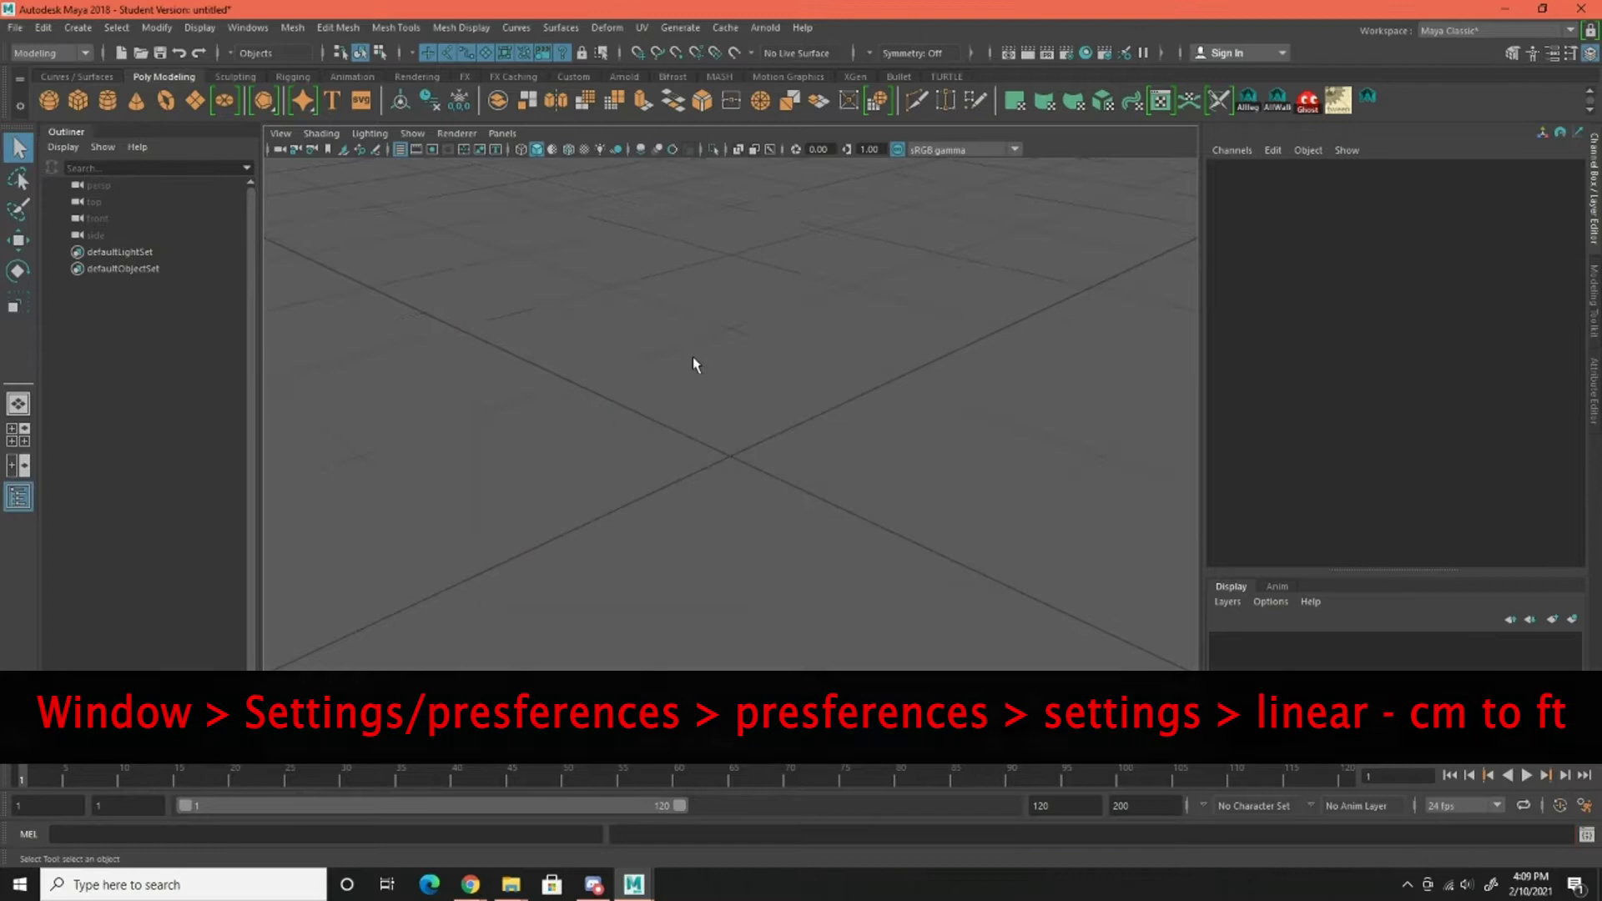
{"action": "scroll", "coordinate": [695, 359], "scroll_direction": "down", "scroll_amount": 5}
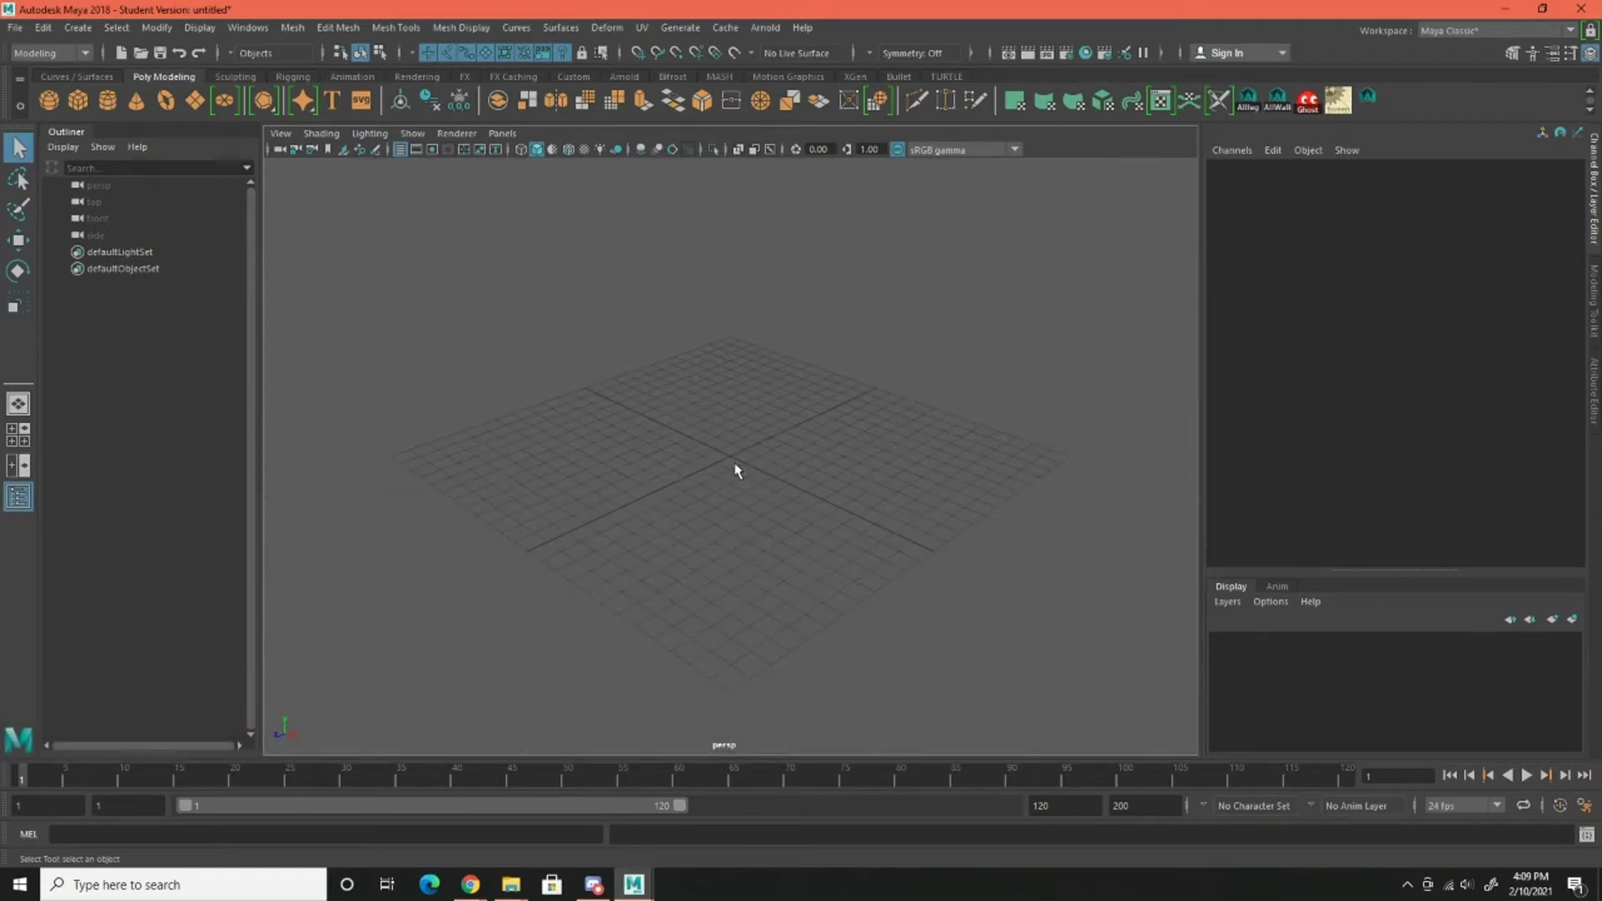
{"action": "left_click_drag", "start_coordinate": [701, 464], "coordinate": [665, 408], "text": "alt"}
From the Reference Editor, start a new file reference and pick Enslaver Model.fbx
{"action": "left_click", "coordinate": [22, 31]}
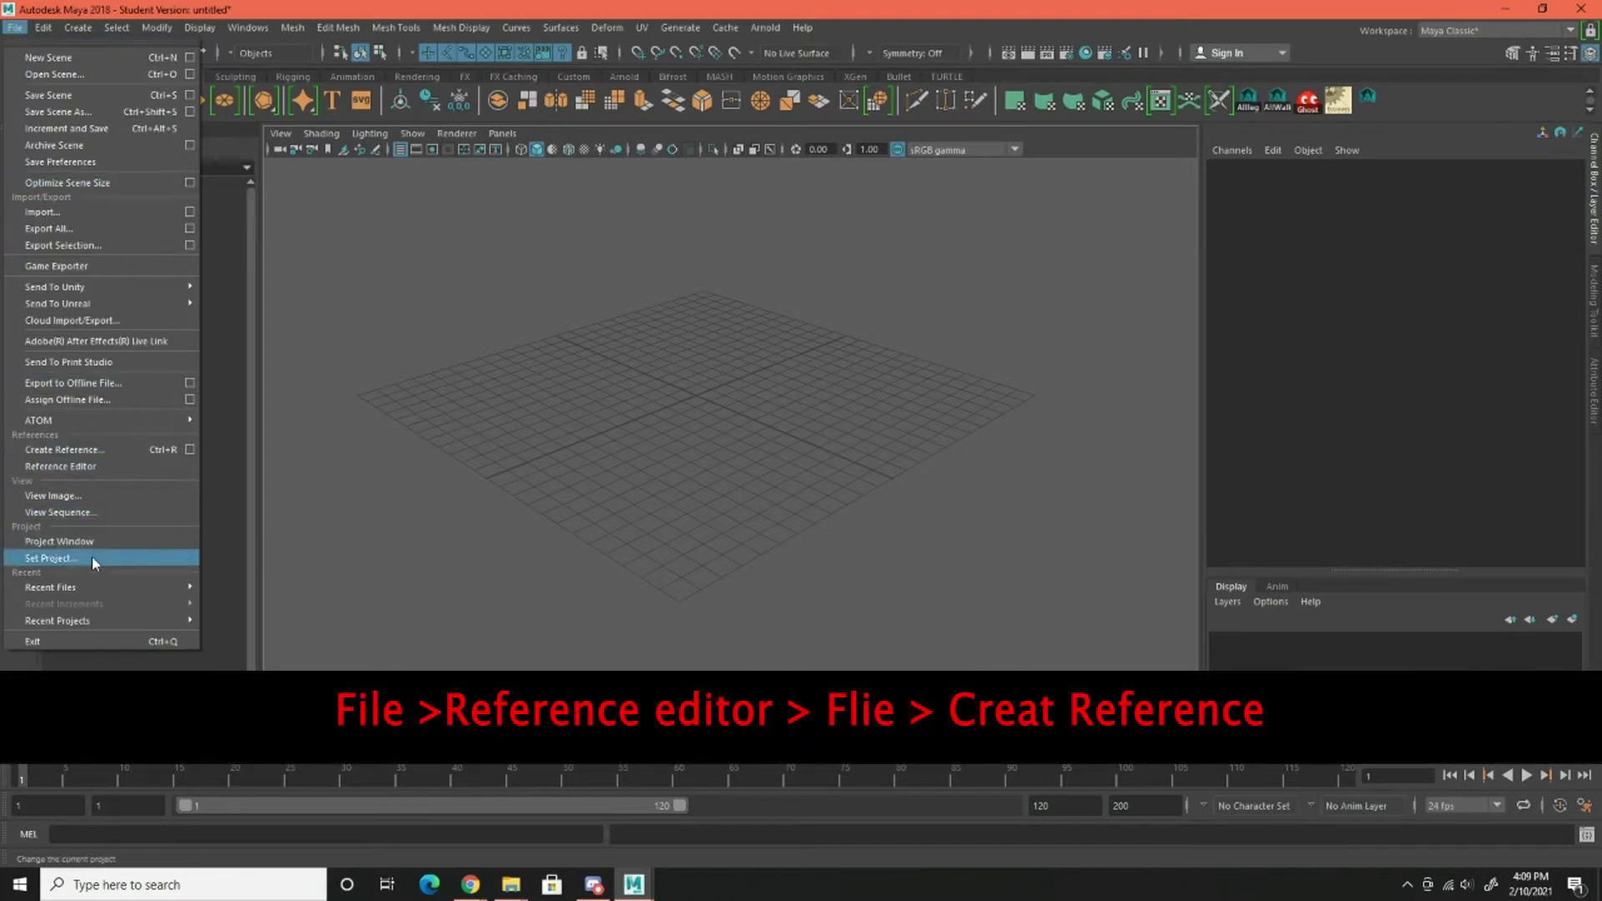
{"action": "left_click", "coordinate": [82, 467]}
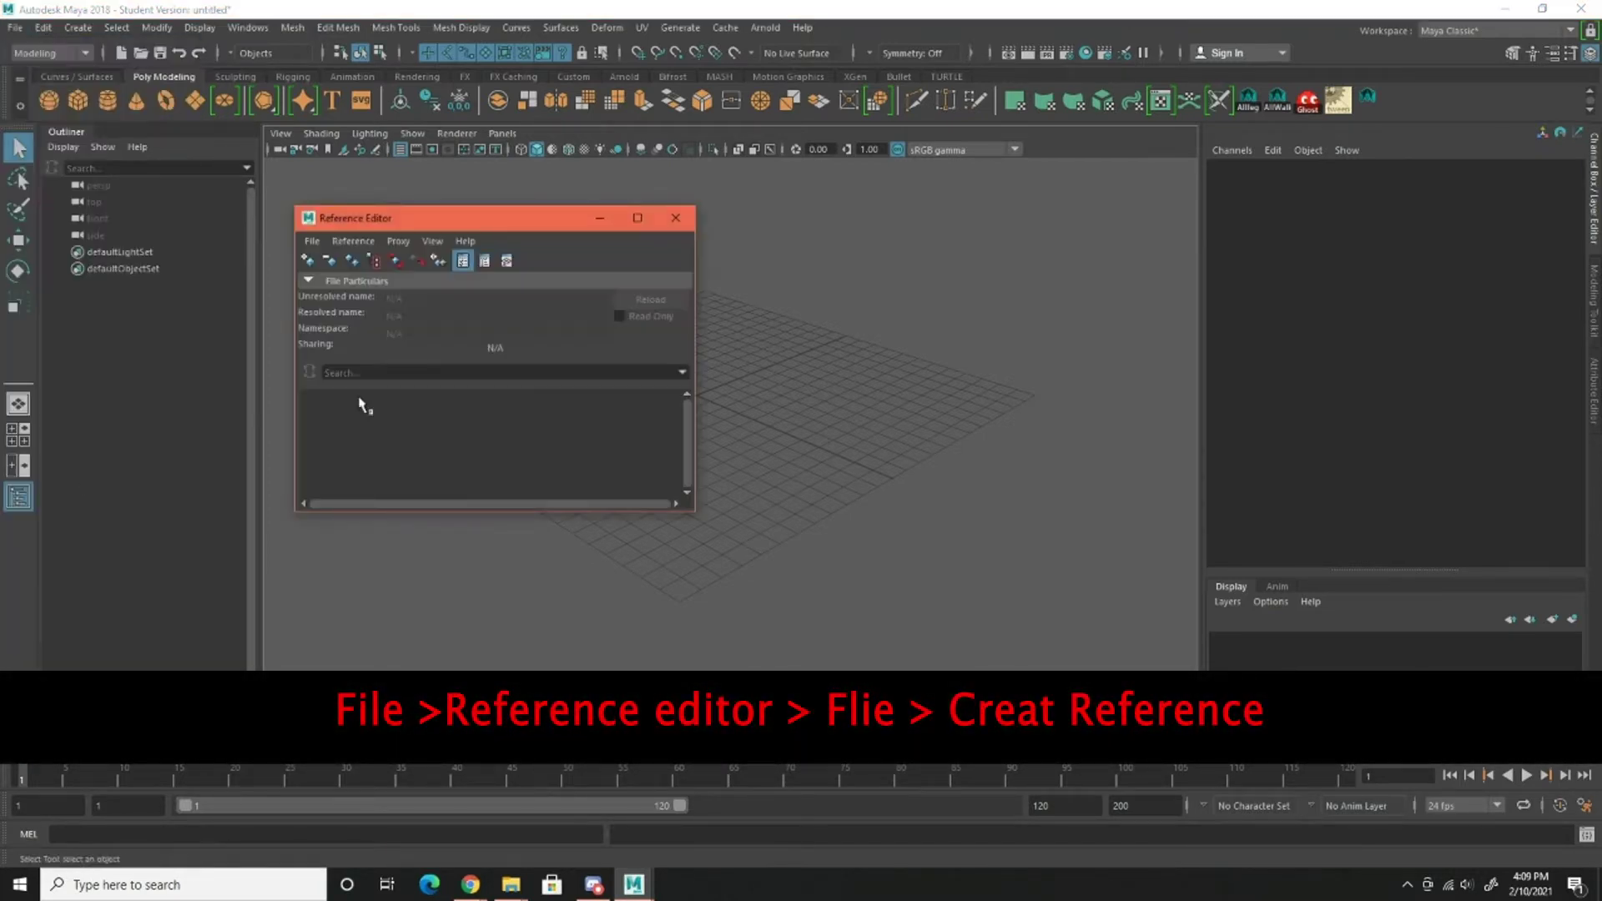
{"action": "left_click", "coordinate": [311, 242]}
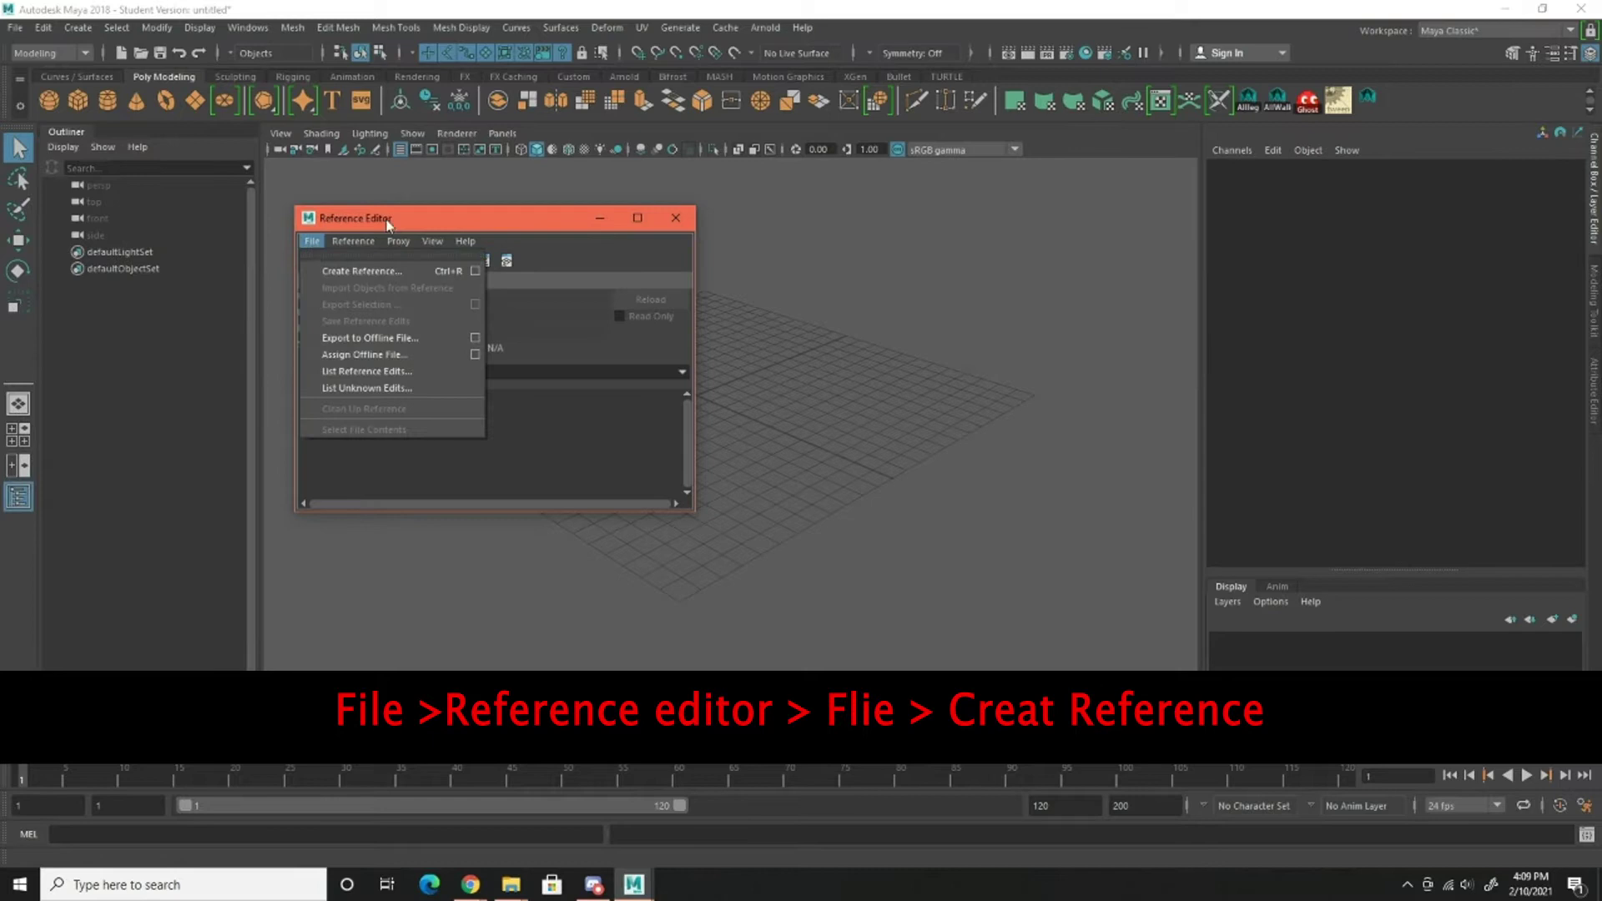
{"action": "left_click", "coordinate": [373, 275]}
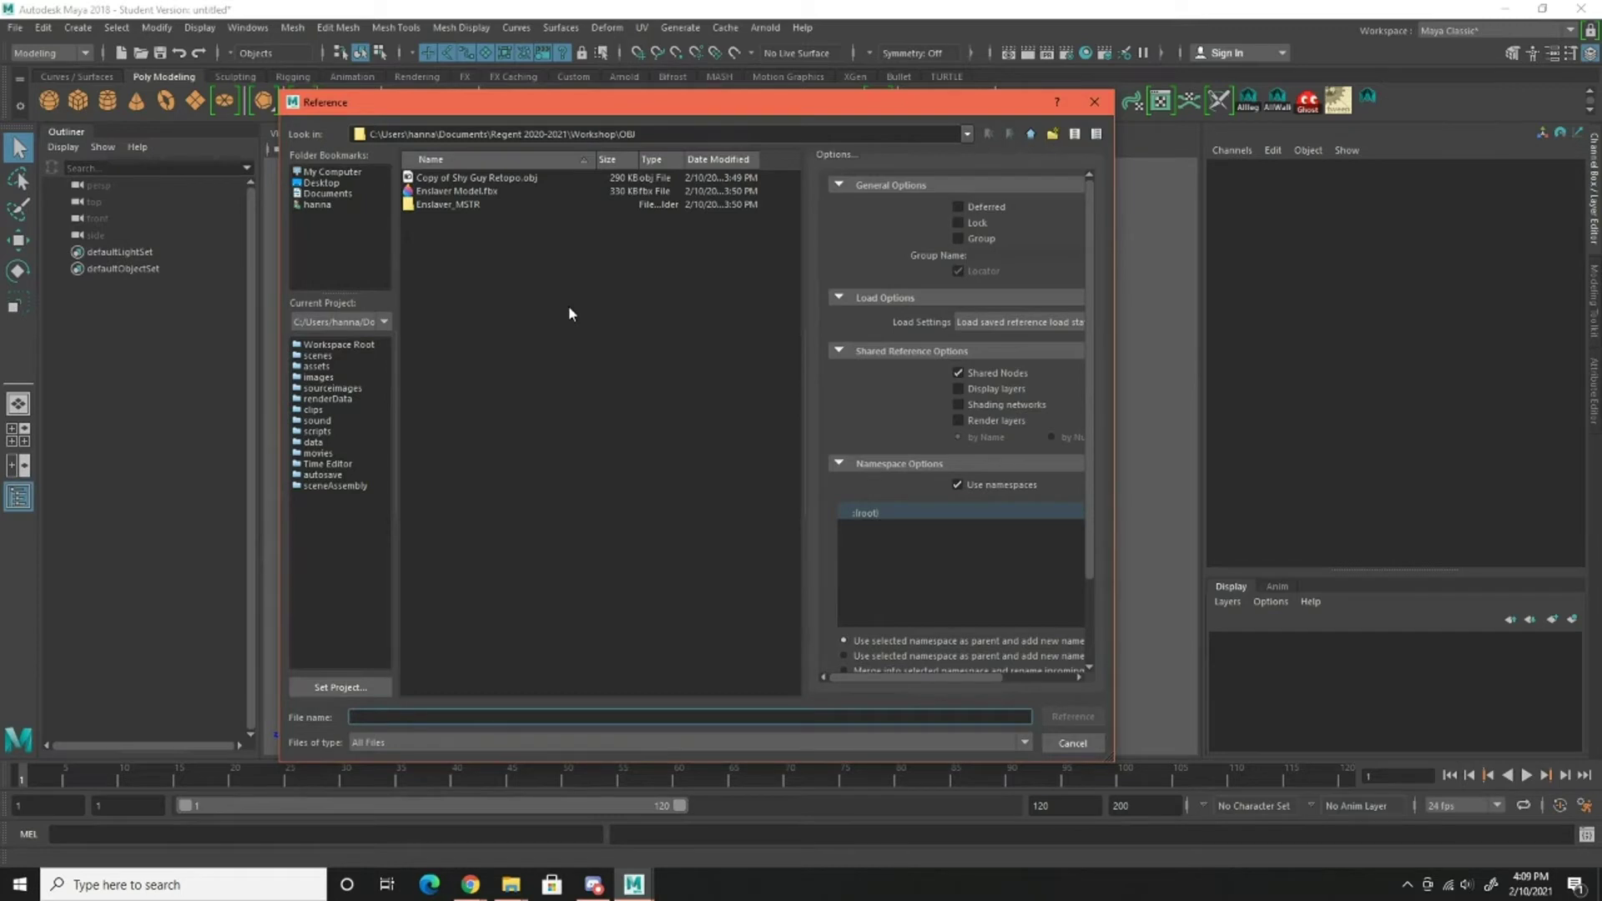
{"action": "left_click", "coordinate": [493, 192]}
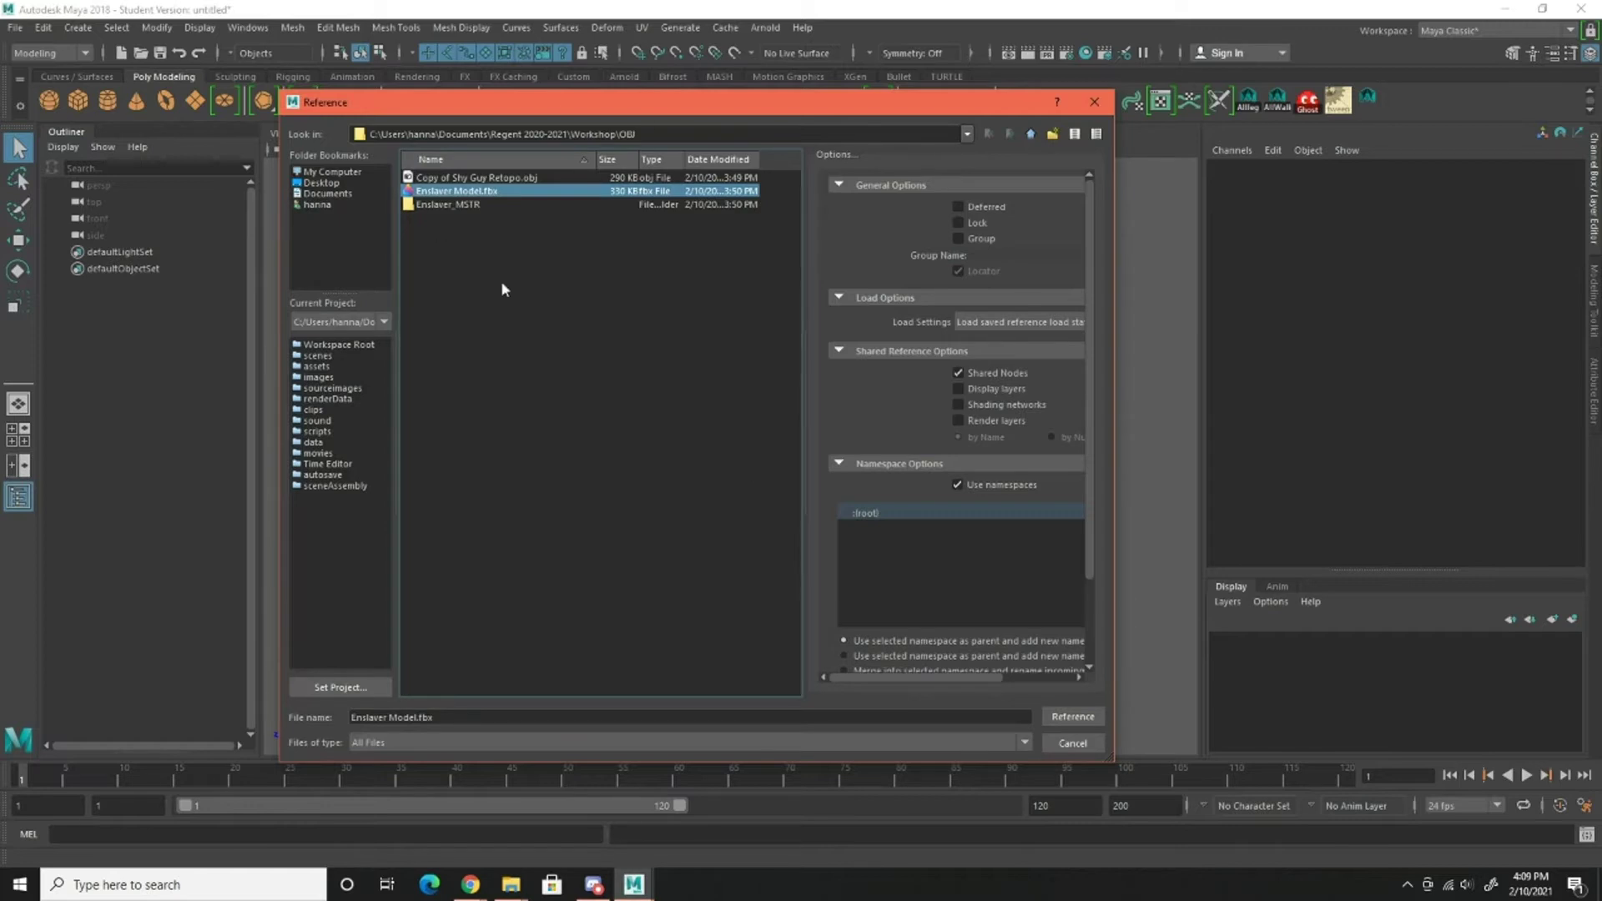
Reference the Enslaver model into the scene and orbit so it faces front
{"action": "left_click", "coordinate": [1073, 721]}
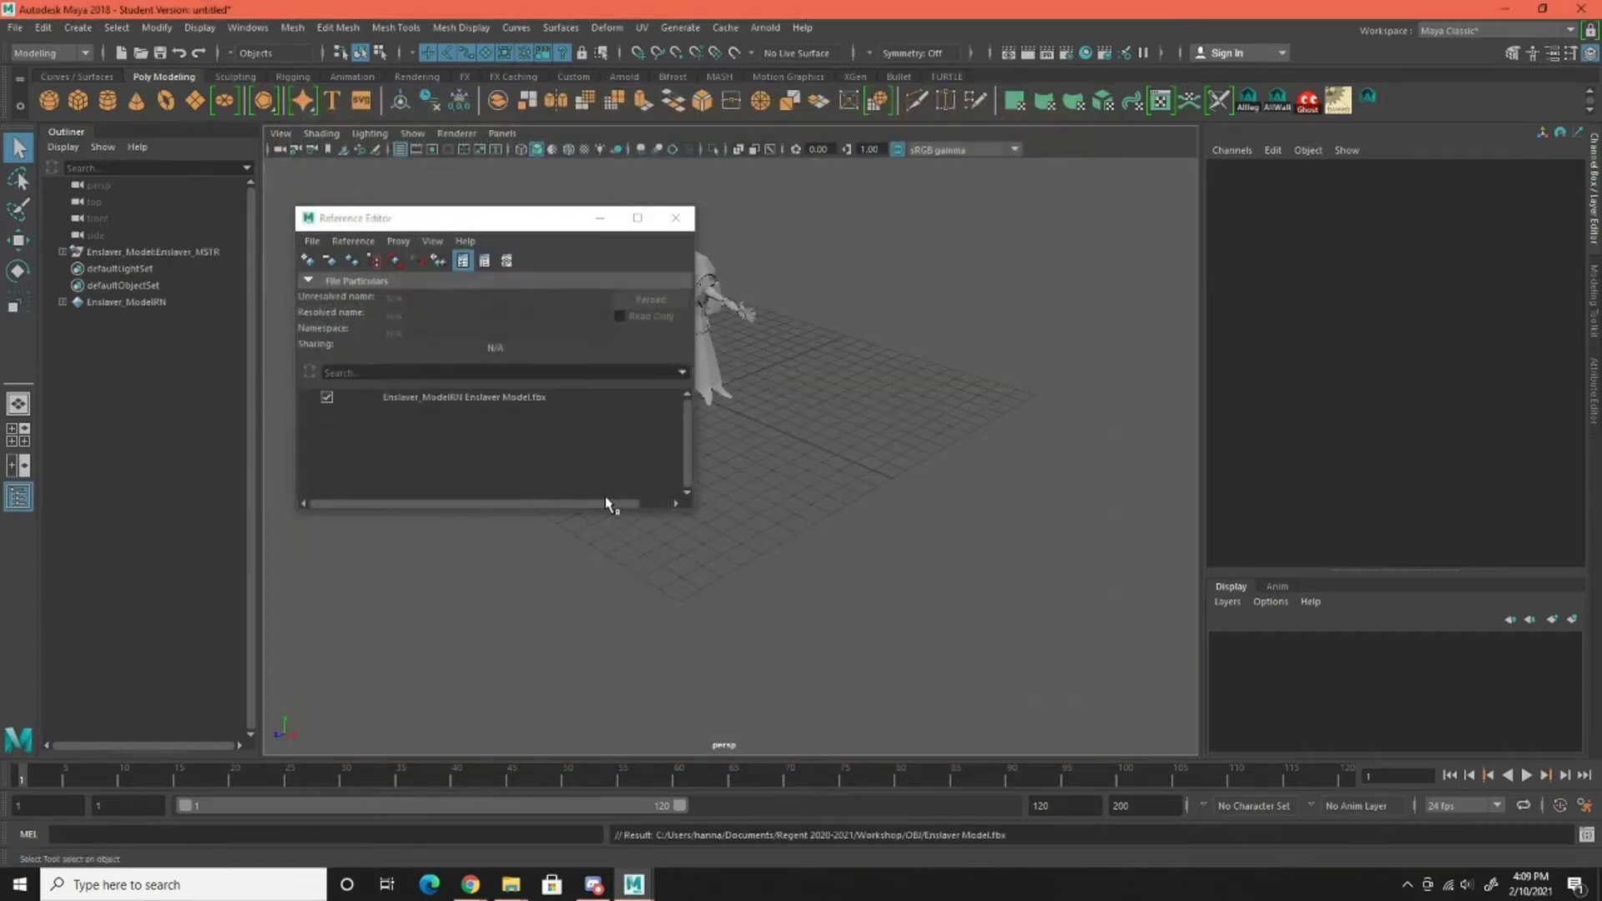
{"action": "left_click_drag", "start_coordinate": [473, 224], "coordinate": [278, 279]}
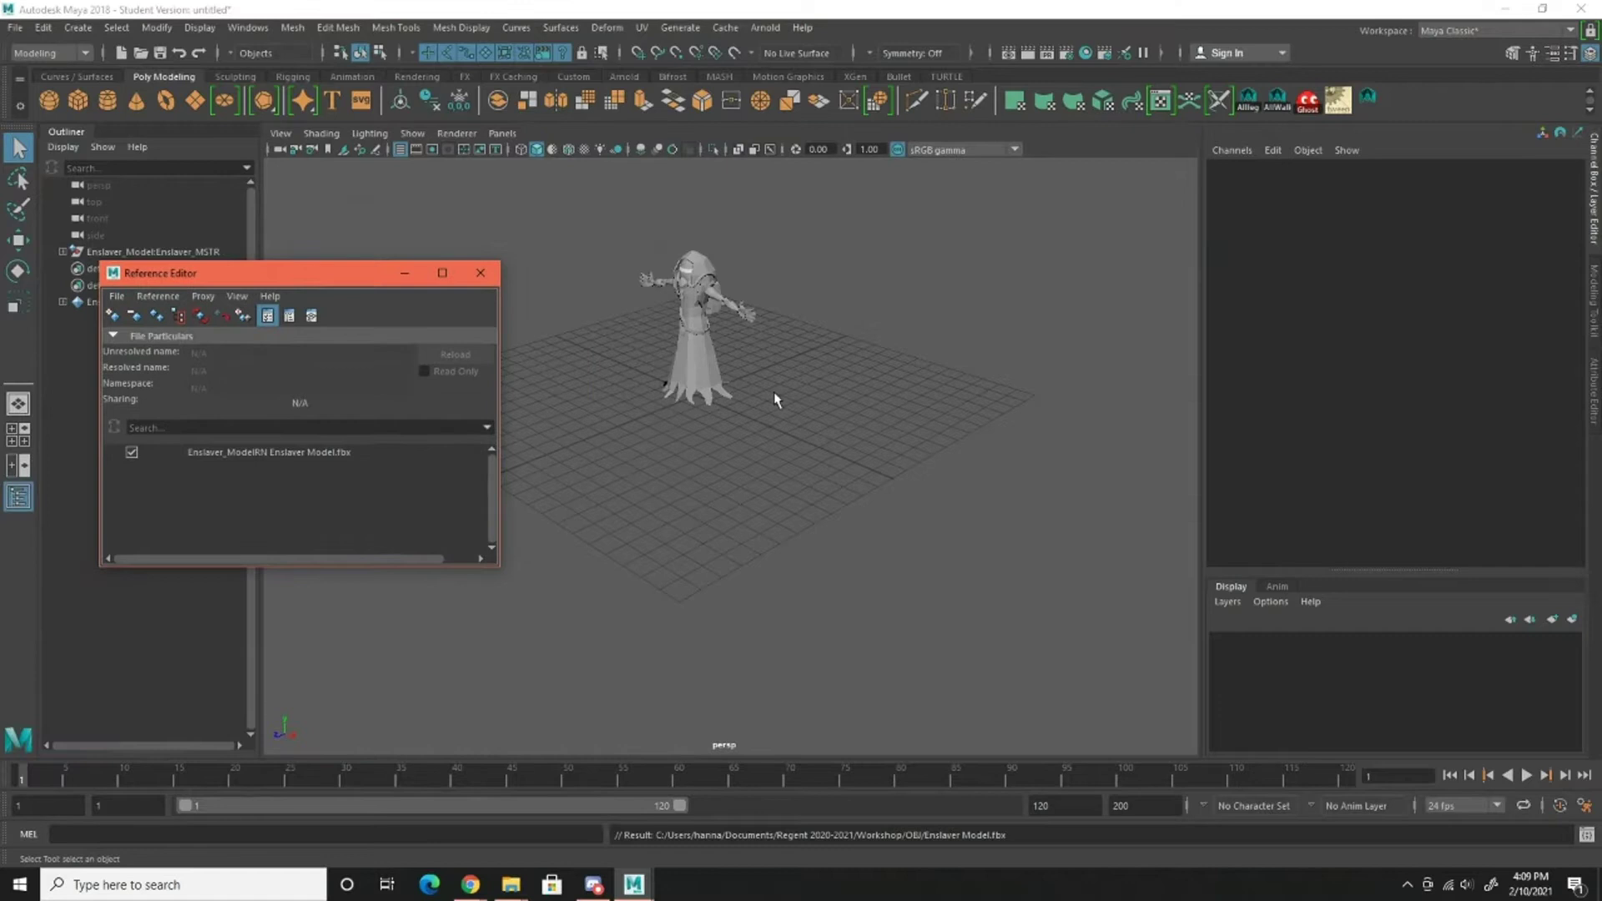
{"action": "left_click_drag", "start_coordinate": [782, 401], "coordinate": [743, 453], "text": "alt"}
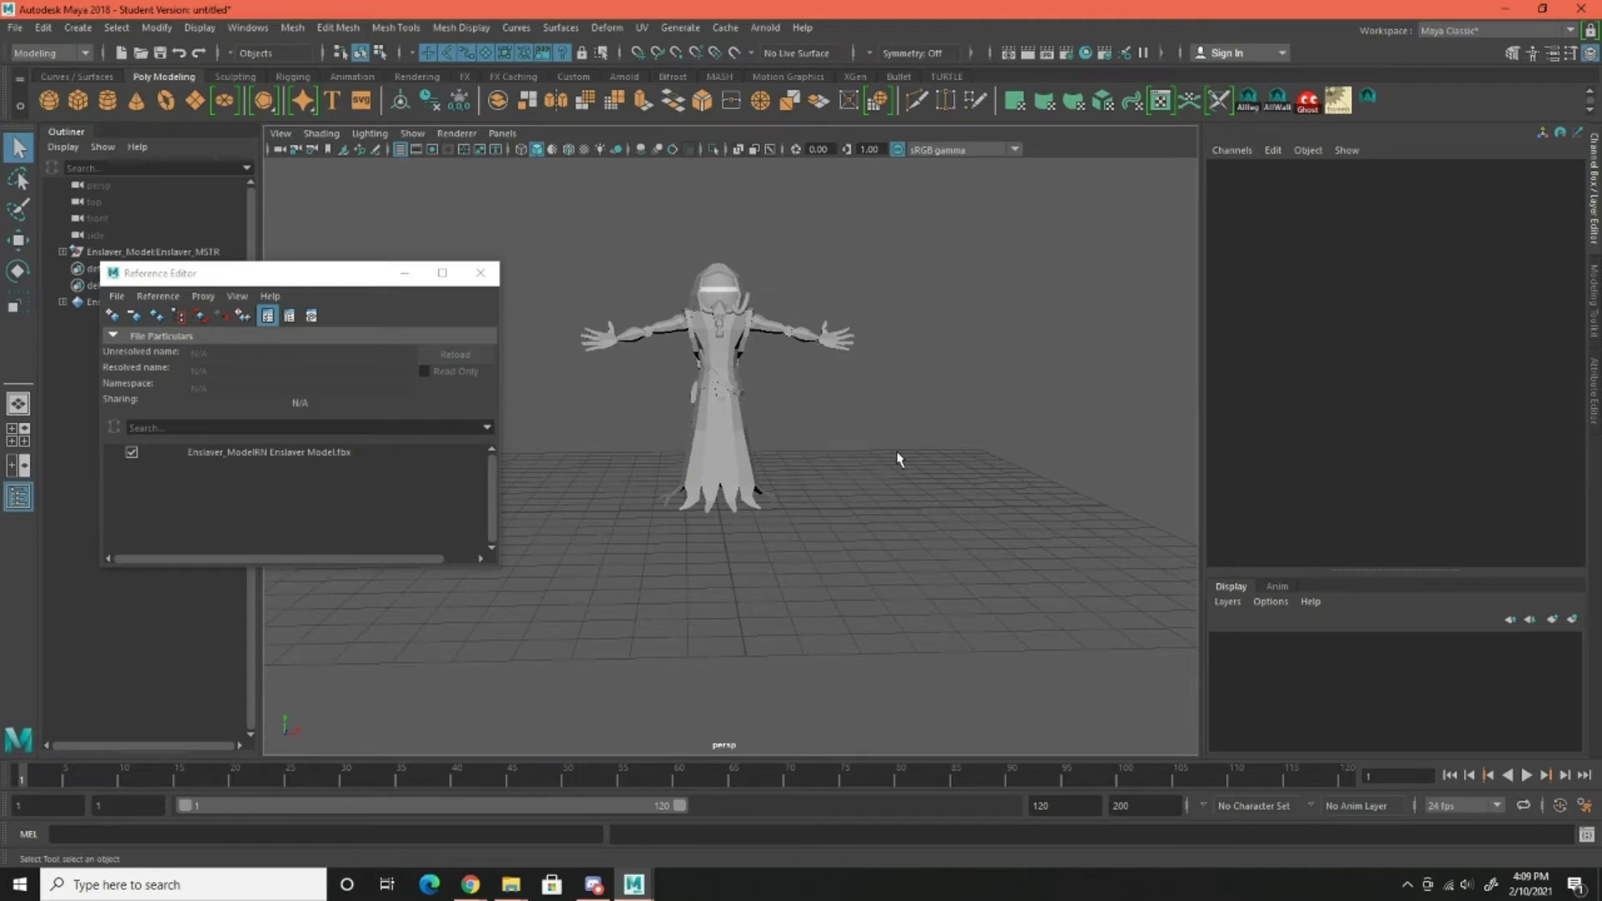
Test-move the left arm along X, undo it, and marquee-select the whole model
{"action": "left_click", "coordinate": [809, 341]}
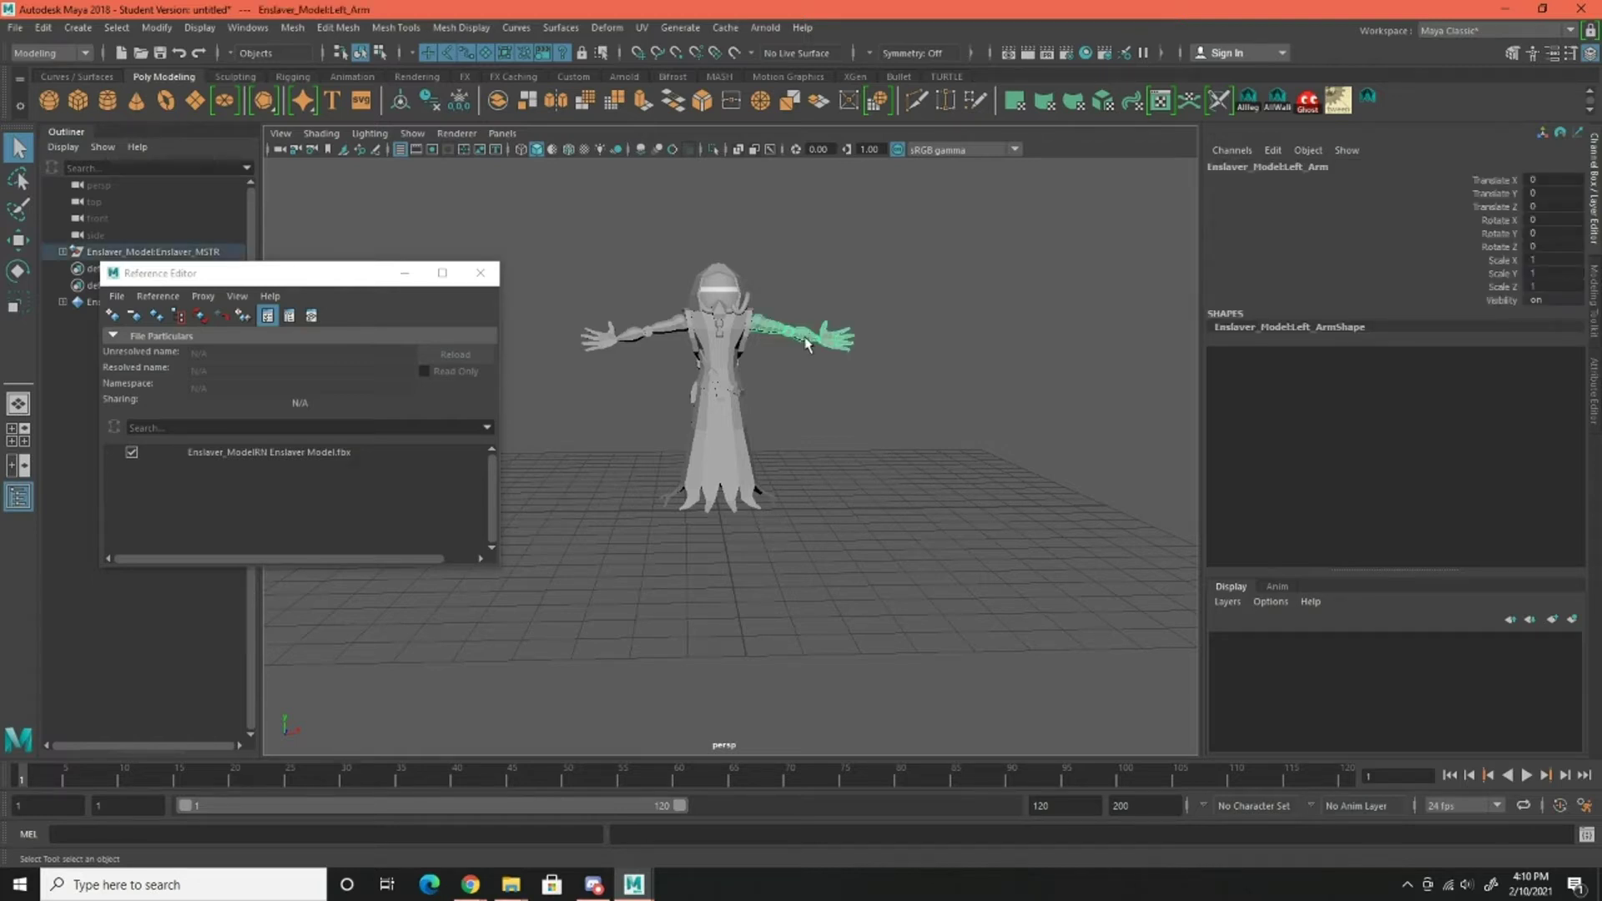
{"action": "key", "text": "w"}
{"action": "mouse_move", "coordinate": [867, 334]}
{"action": "left_mouse_down"}
{"action": "mouse_move", "coordinate": [902, 325]}
{"action": "mouse_move", "coordinate": [891, 331]}
{"action": "left_mouse_up"}
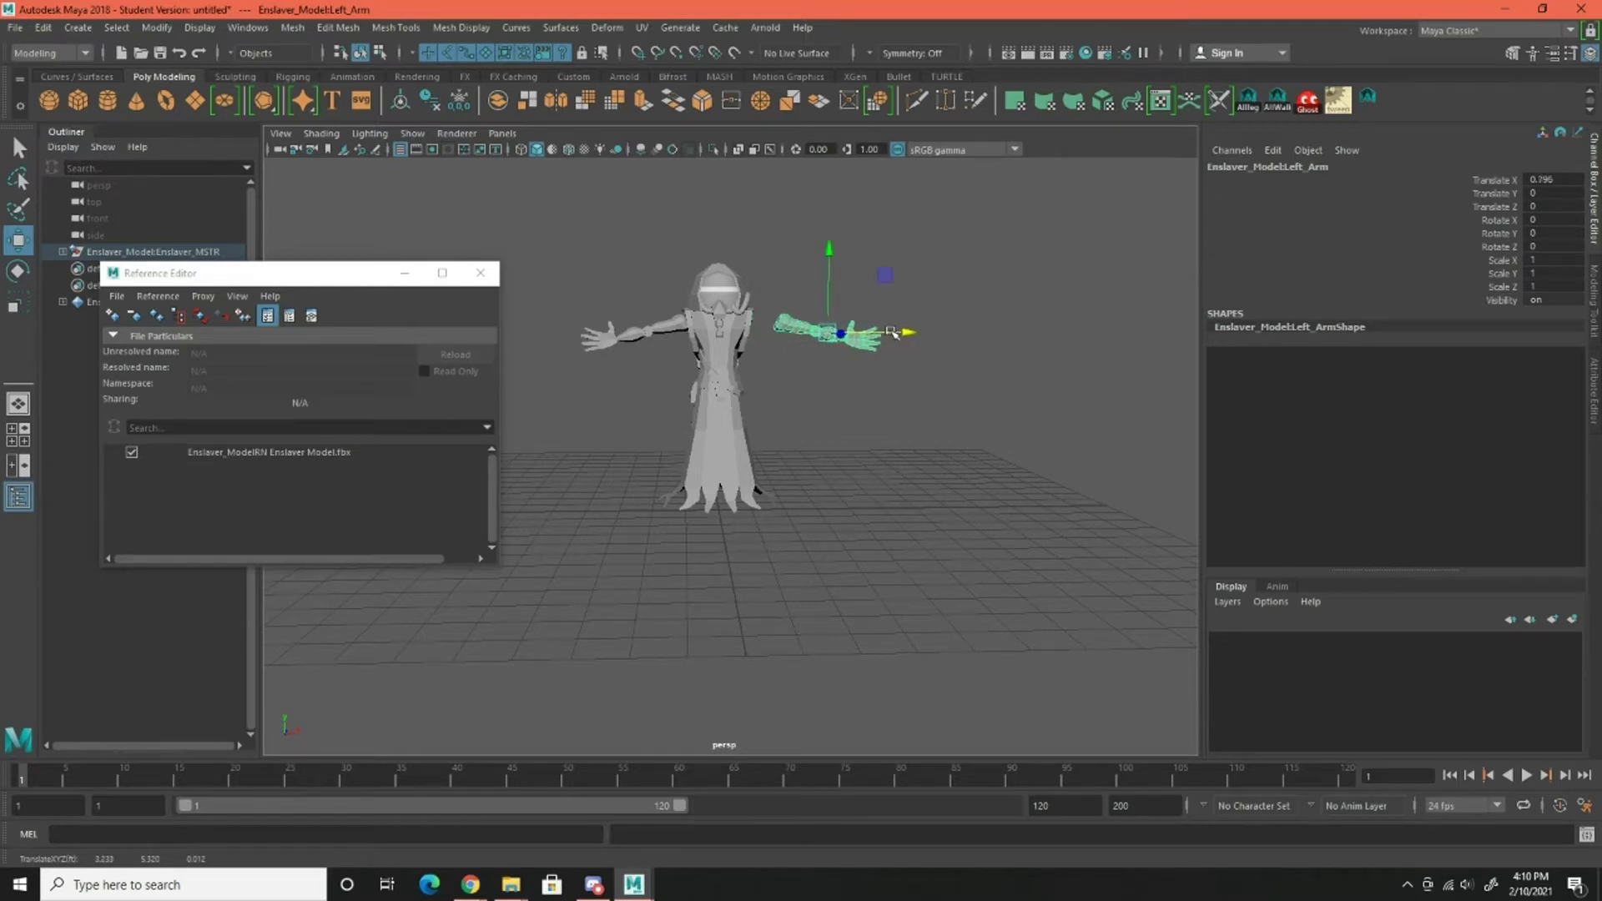
{"action": "left_click", "coordinate": [743, 422]}
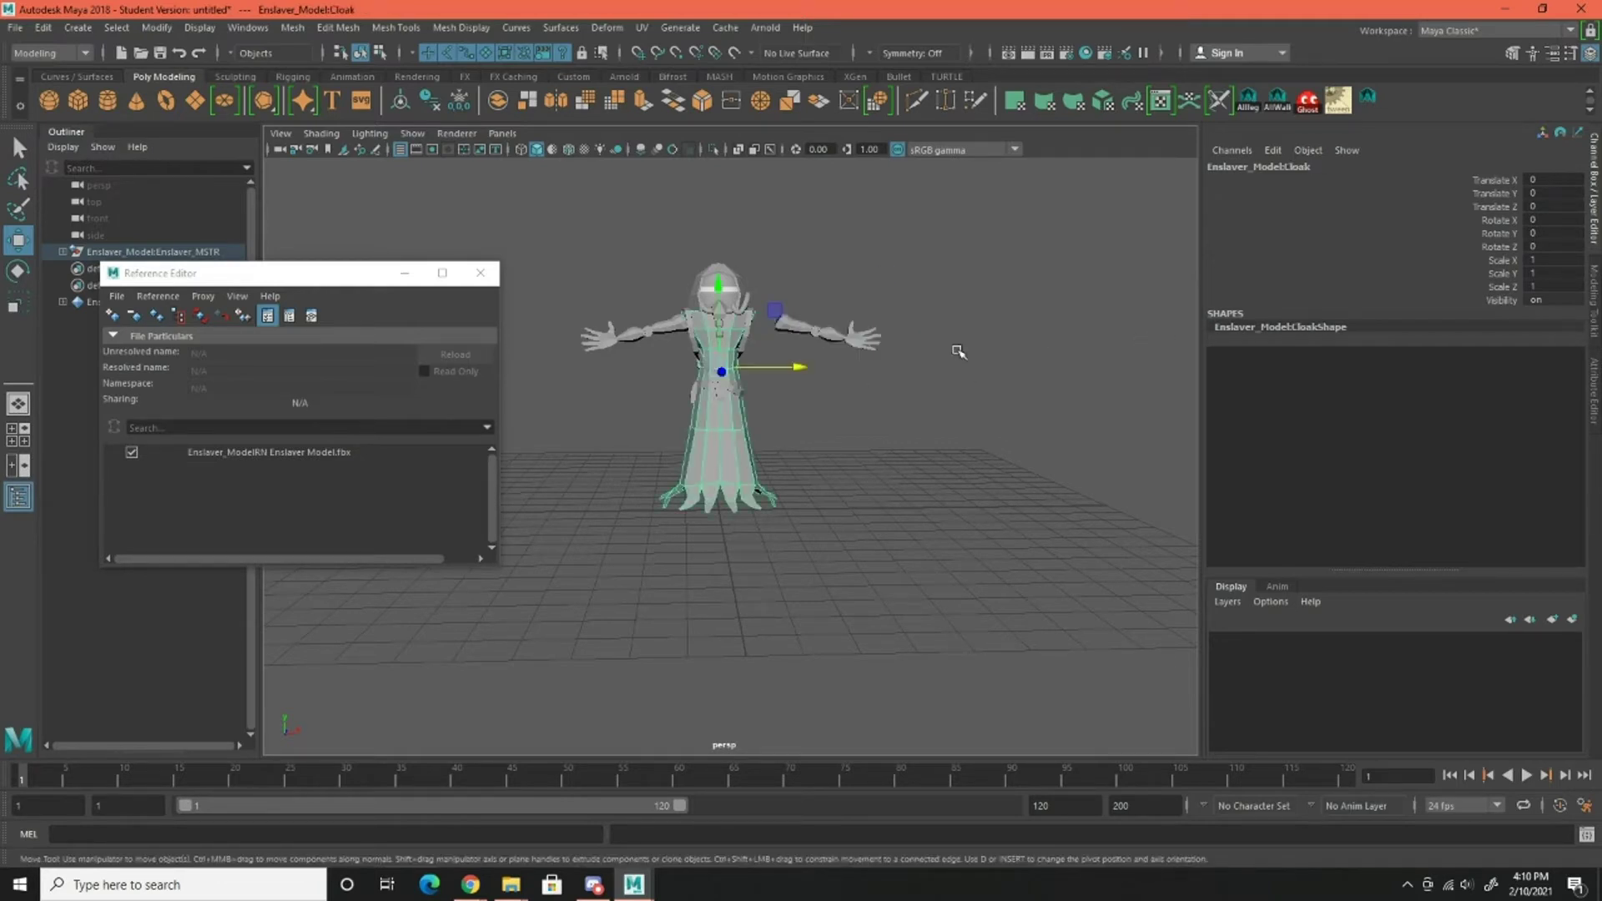
{"action": "key", "text": "ctrl+z"}
{"action": "key", "text": "ctrl+z"}
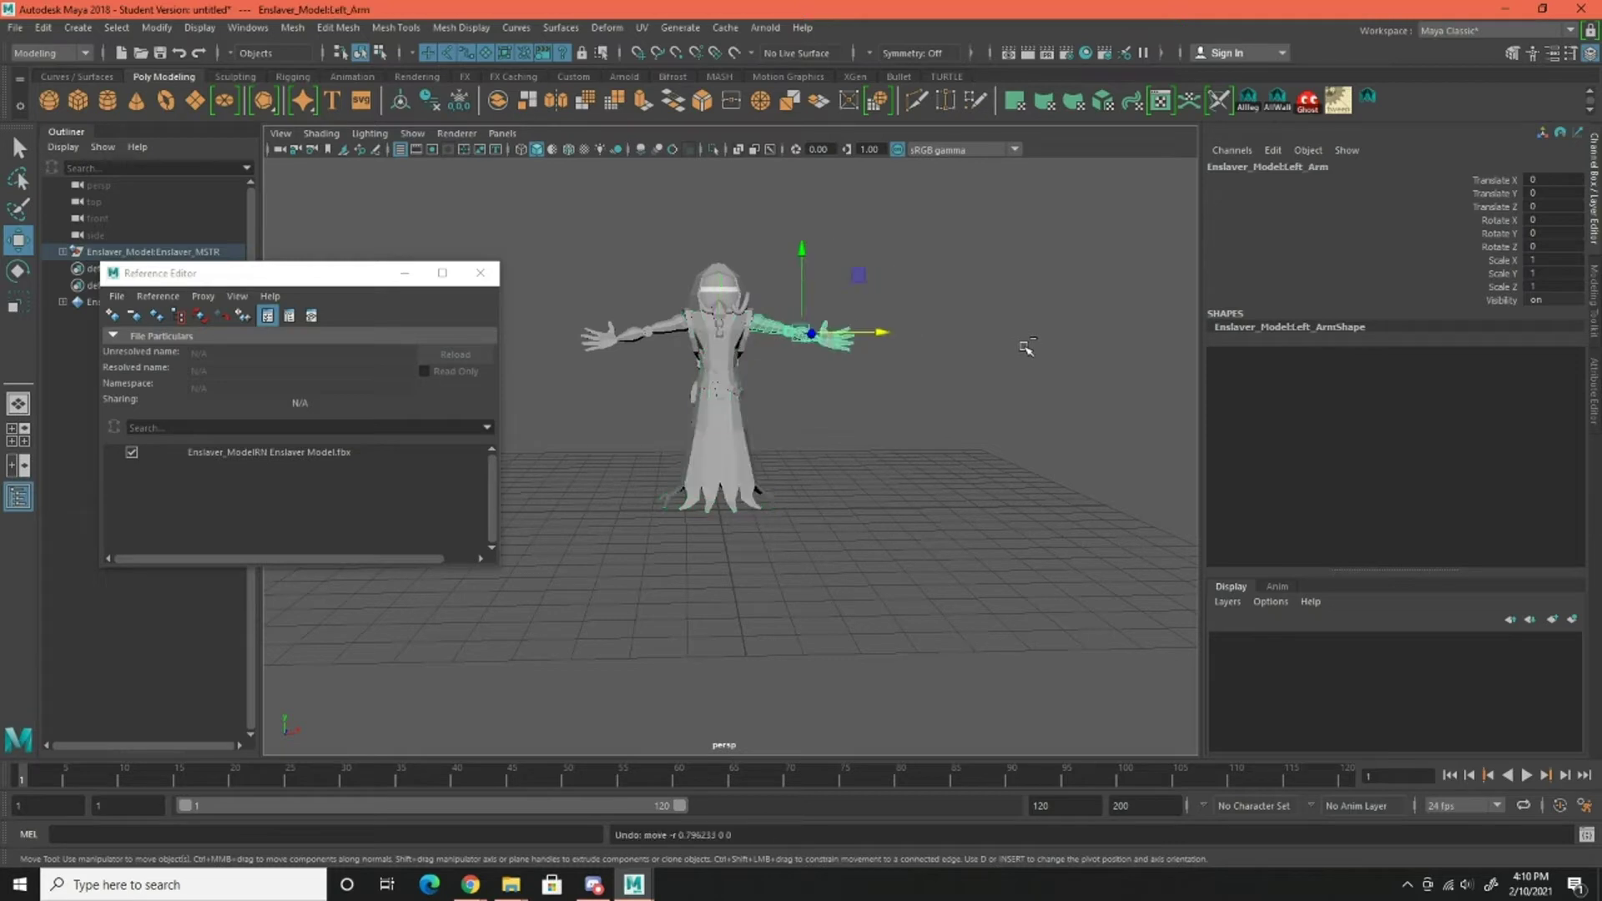
{"action": "left_click_drag", "start_coordinate": [575, 244], "coordinate": [865, 526]}
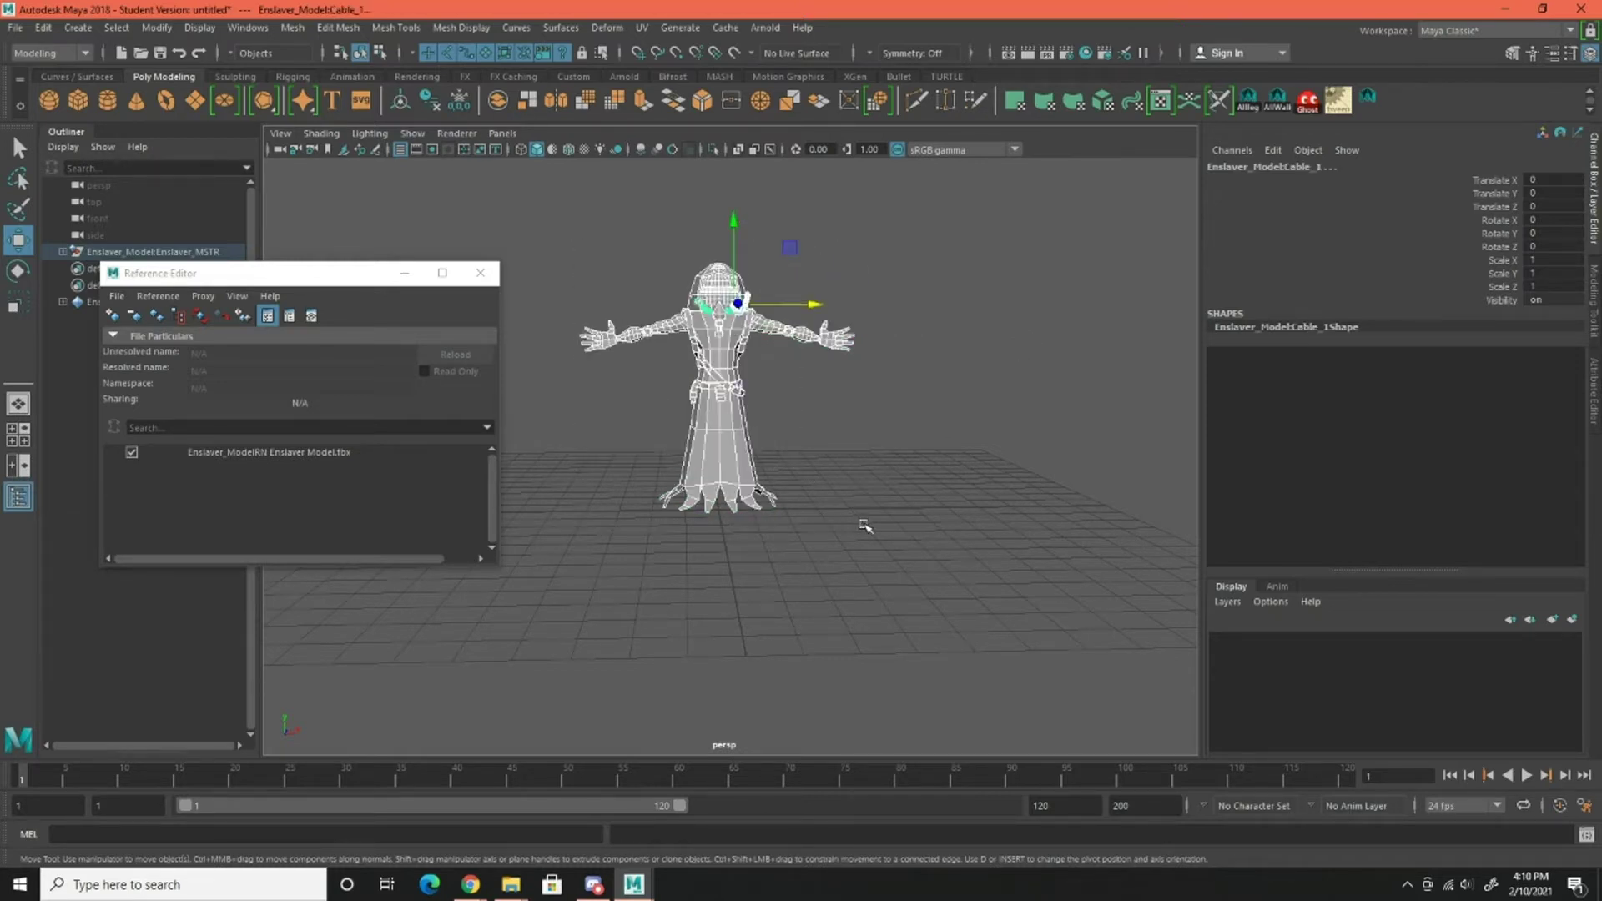
Create an empty display layer and add the selected Enslaver model to it
{"action": "left_click", "coordinate": [1228, 603]}
{"action": "left_click", "coordinate": [1251, 620]}
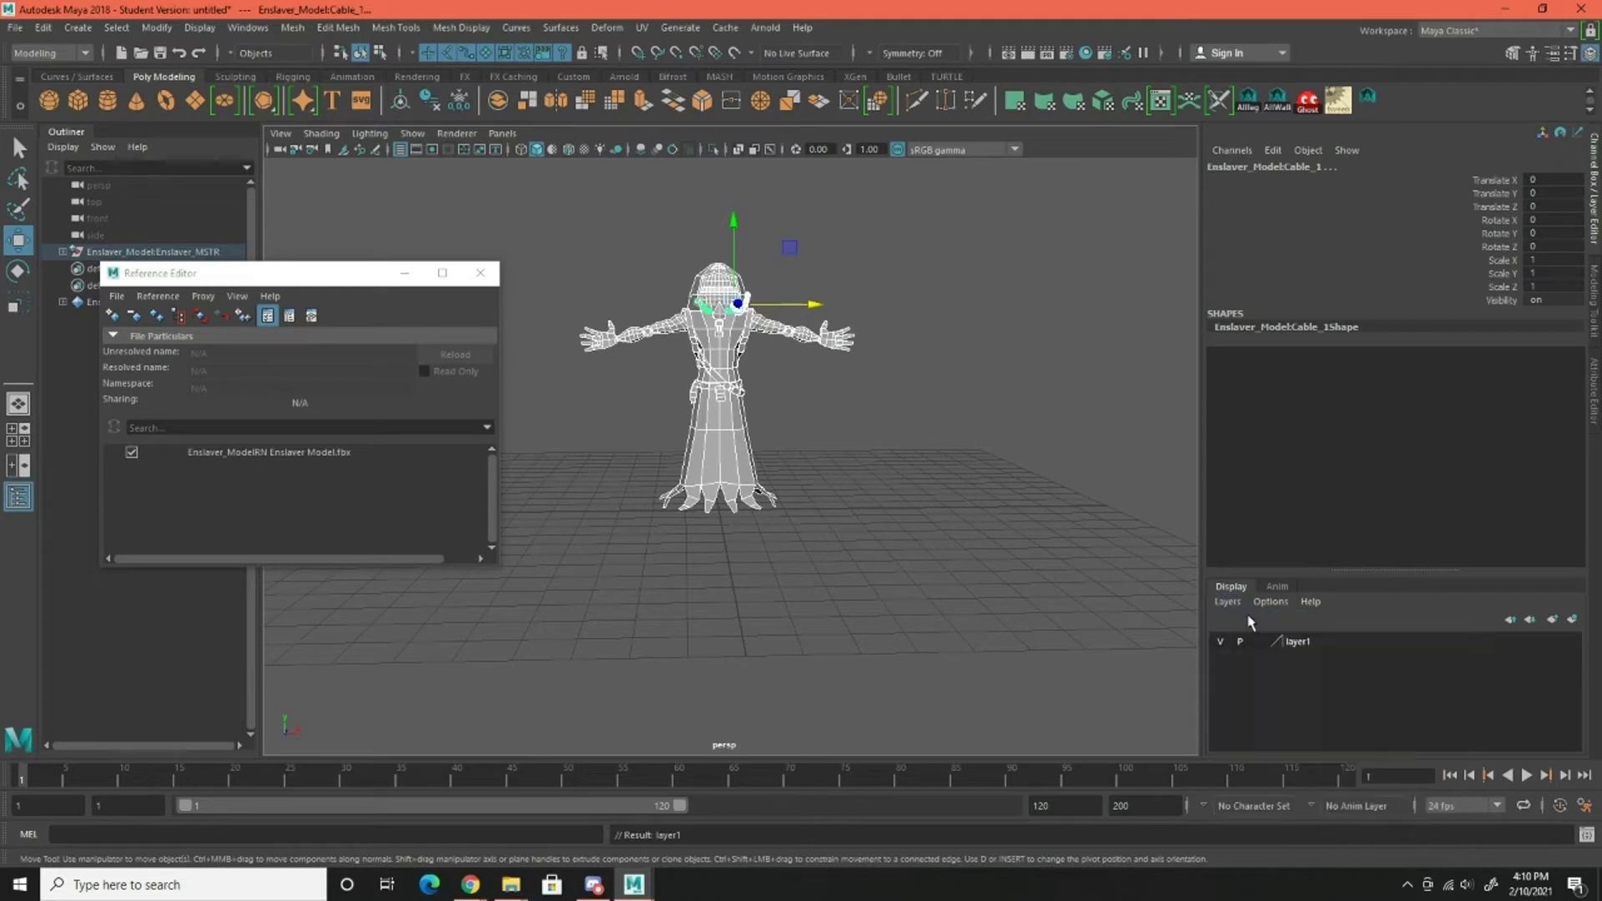
{"action": "right_click", "coordinate": [1301, 644]}
{"action": "left_click", "coordinate": [1336, 674]}
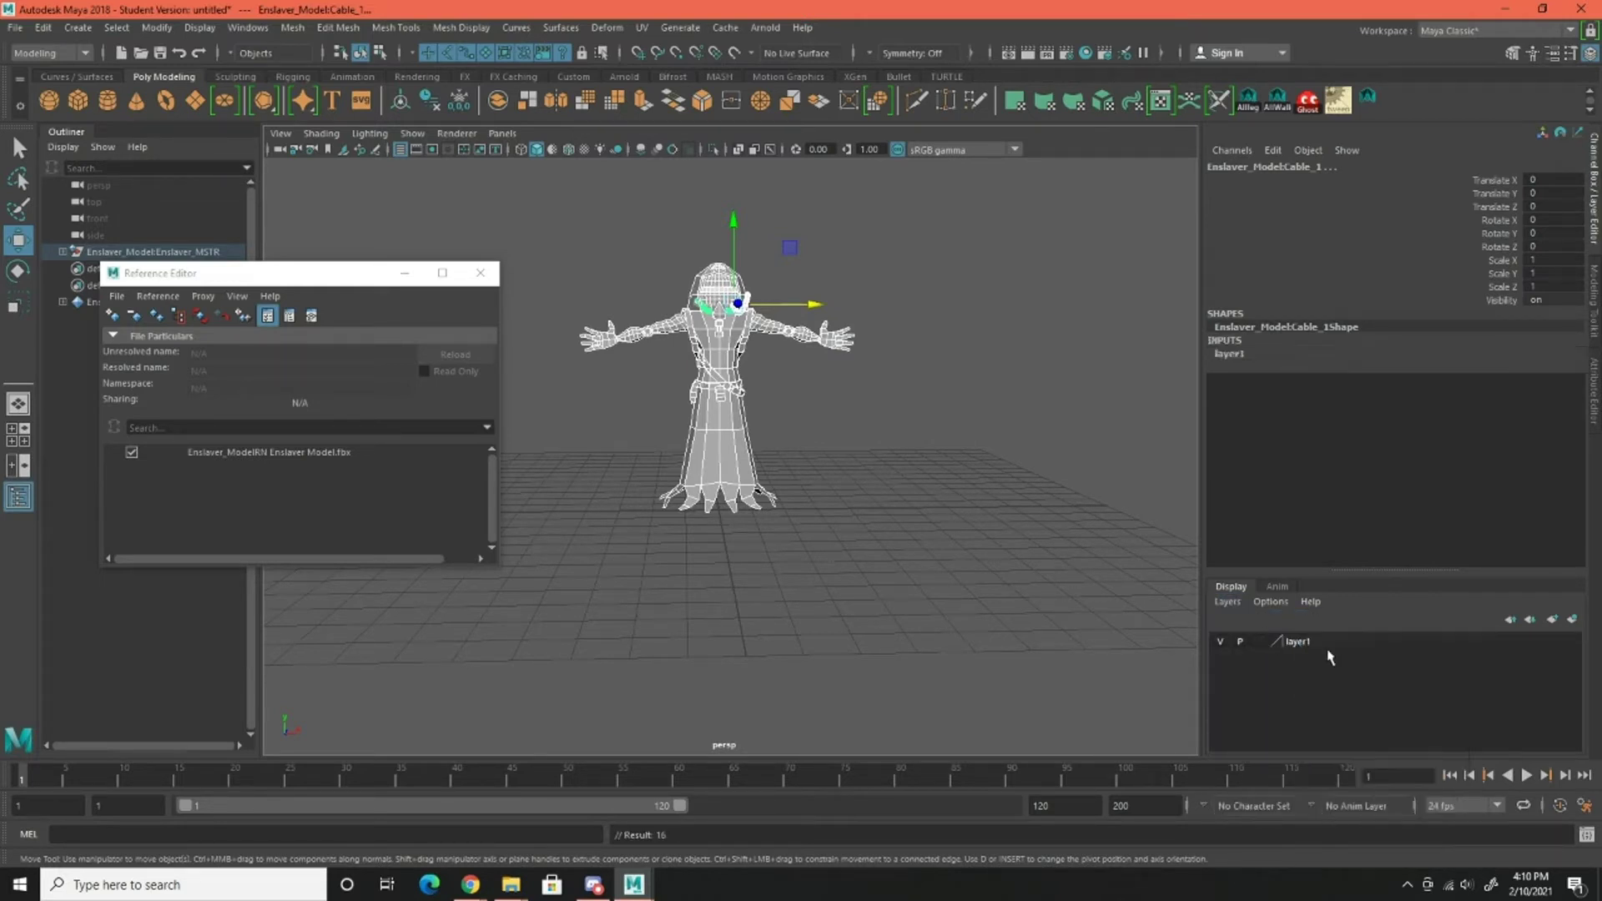
{"action": "left_click", "coordinate": [1303, 651]}
Rename the layer to Enslaver, give it a red colour, save, and deselect the model
{"action": "double_click", "coordinate": [1301, 643]}
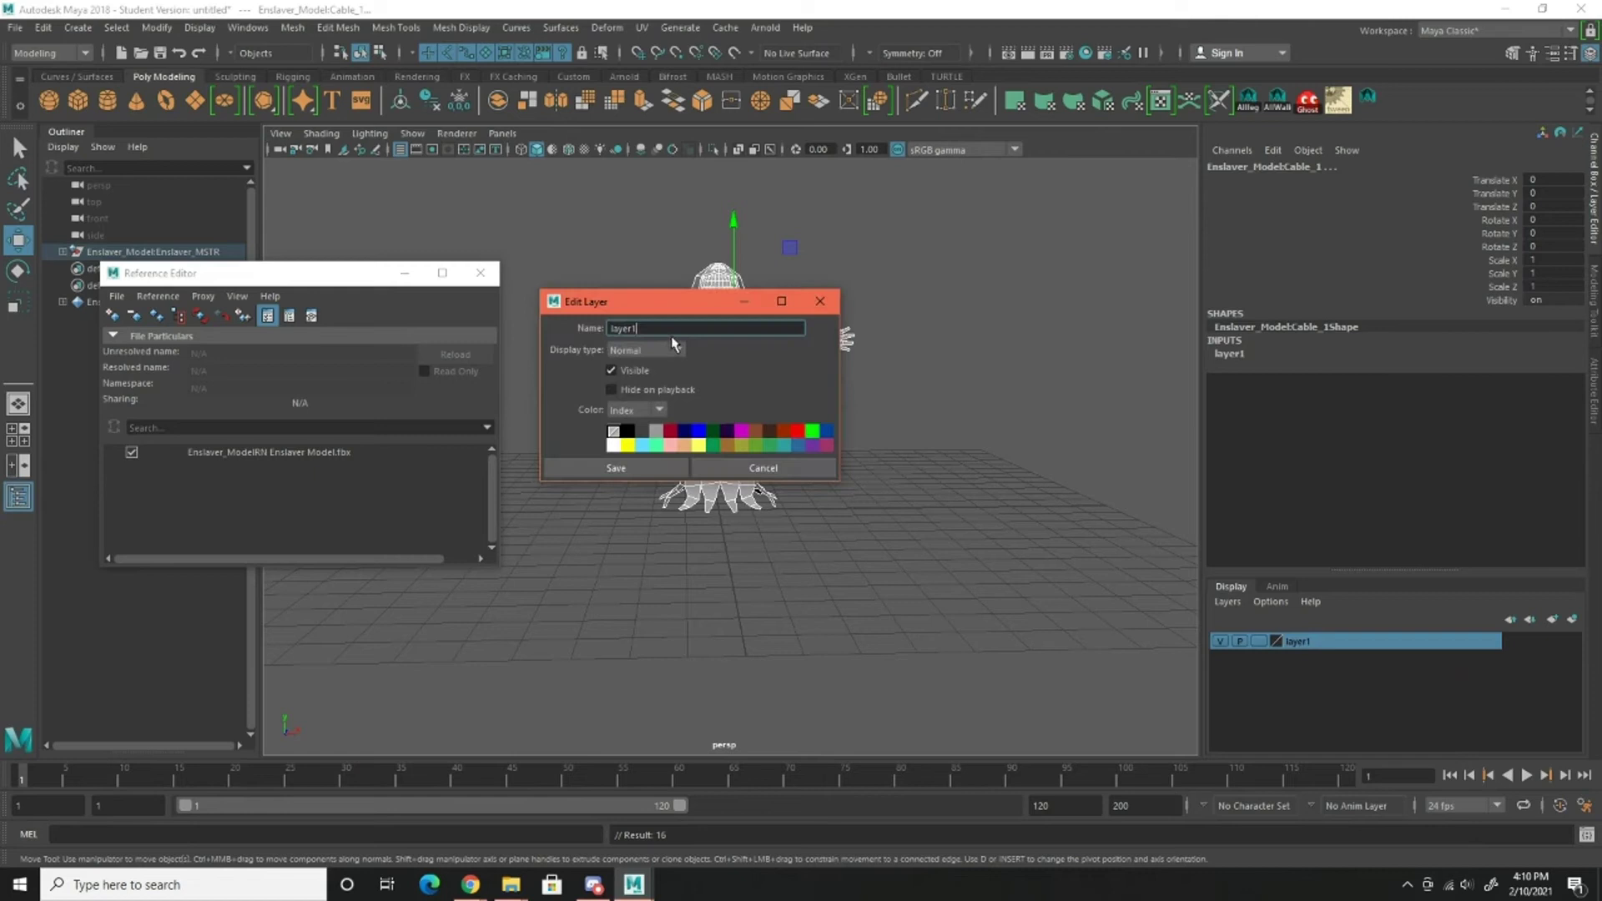
{"action": "left_click_drag", "start_coordinate": [676, 328], "coordinate": [556, 320]}
{"action": "type", "text": "Enslav"}
{"action": "left_click", "coordinate": [682, 431]}
{"action": "left_click", "coordinate": [670, 432]}
{"action": "left_click", "coordinate": [667, 469]}
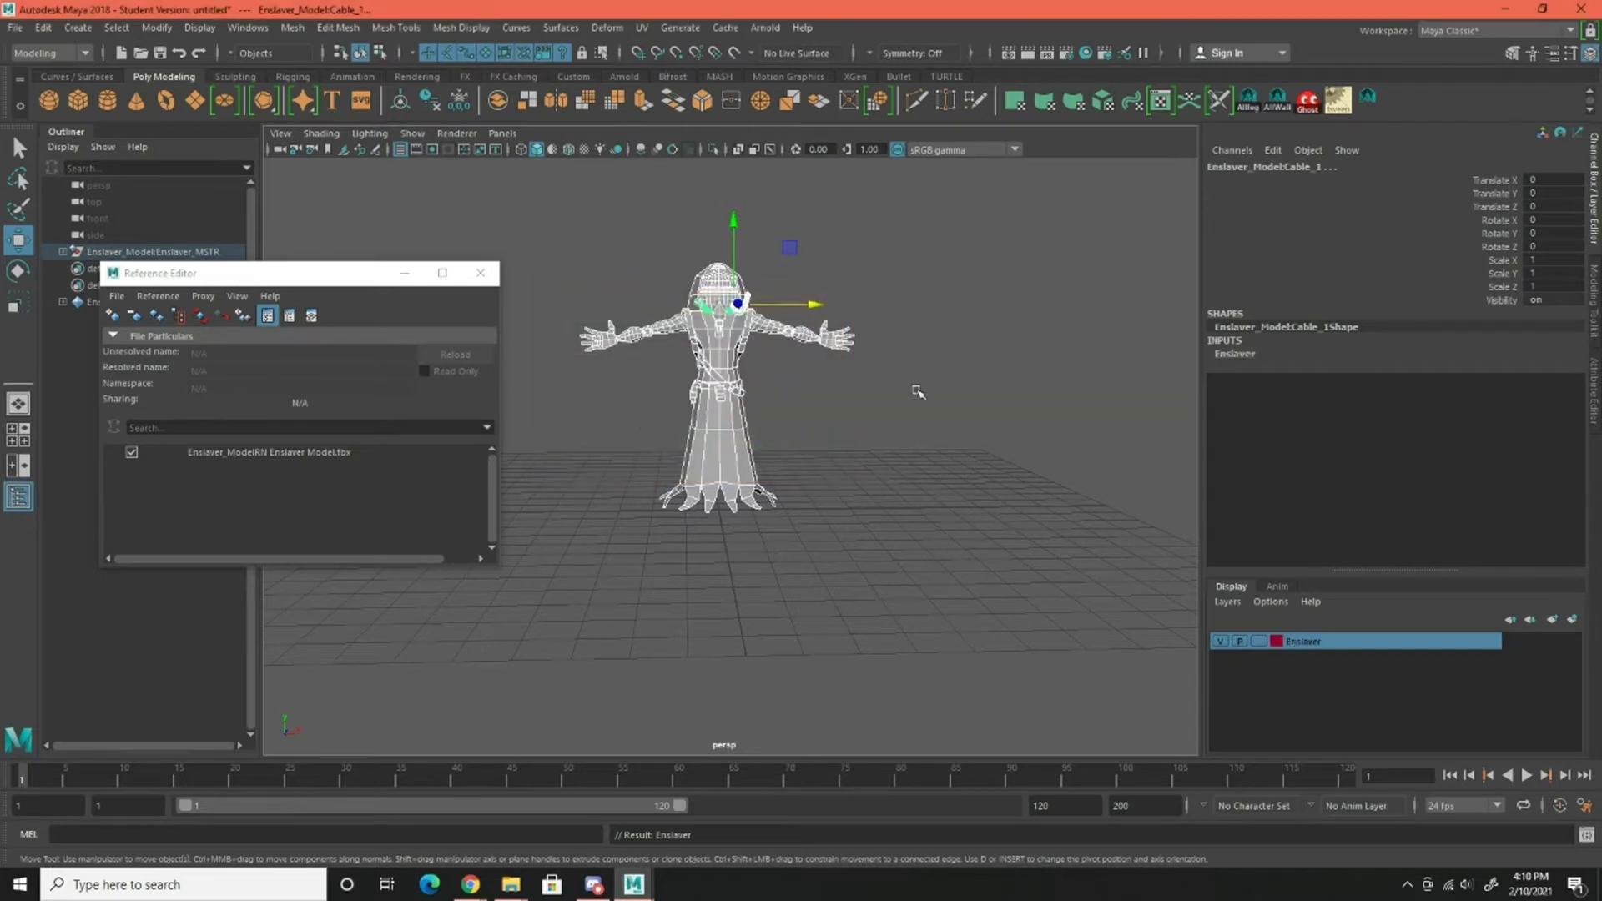
{"action": "left_click", "coordinate": [949, 389]}
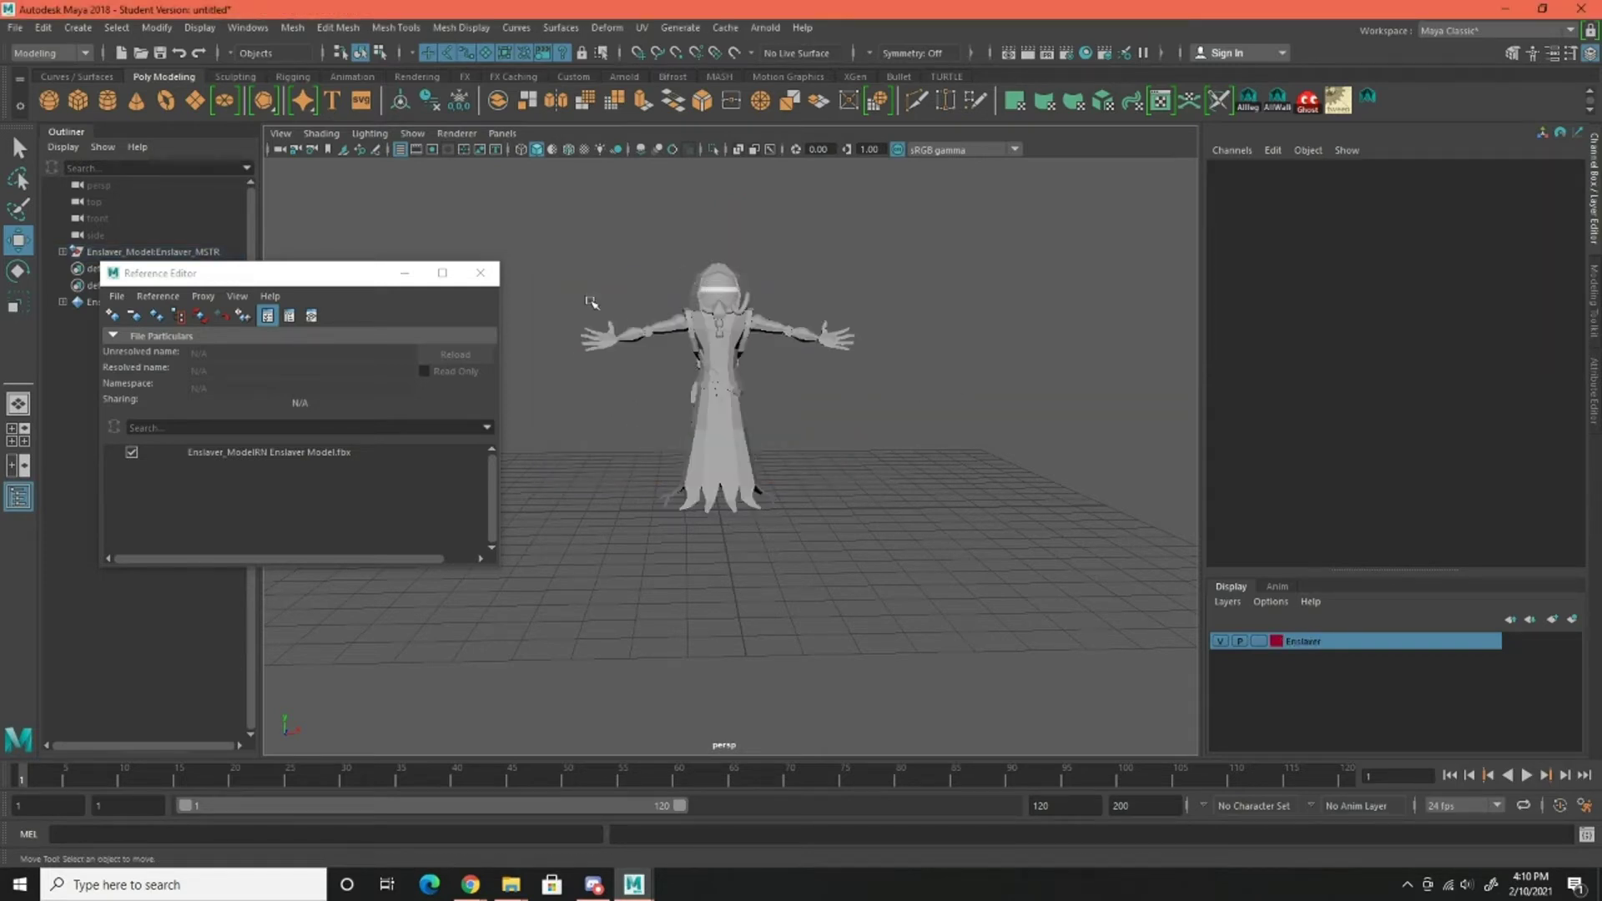
Unload and reload the Enslaver_ModelRN reference, then close the Reference Editor
{"action": "left_click_drag", "start_coordinate": [316, 273], "coordinate": [352, 246]}
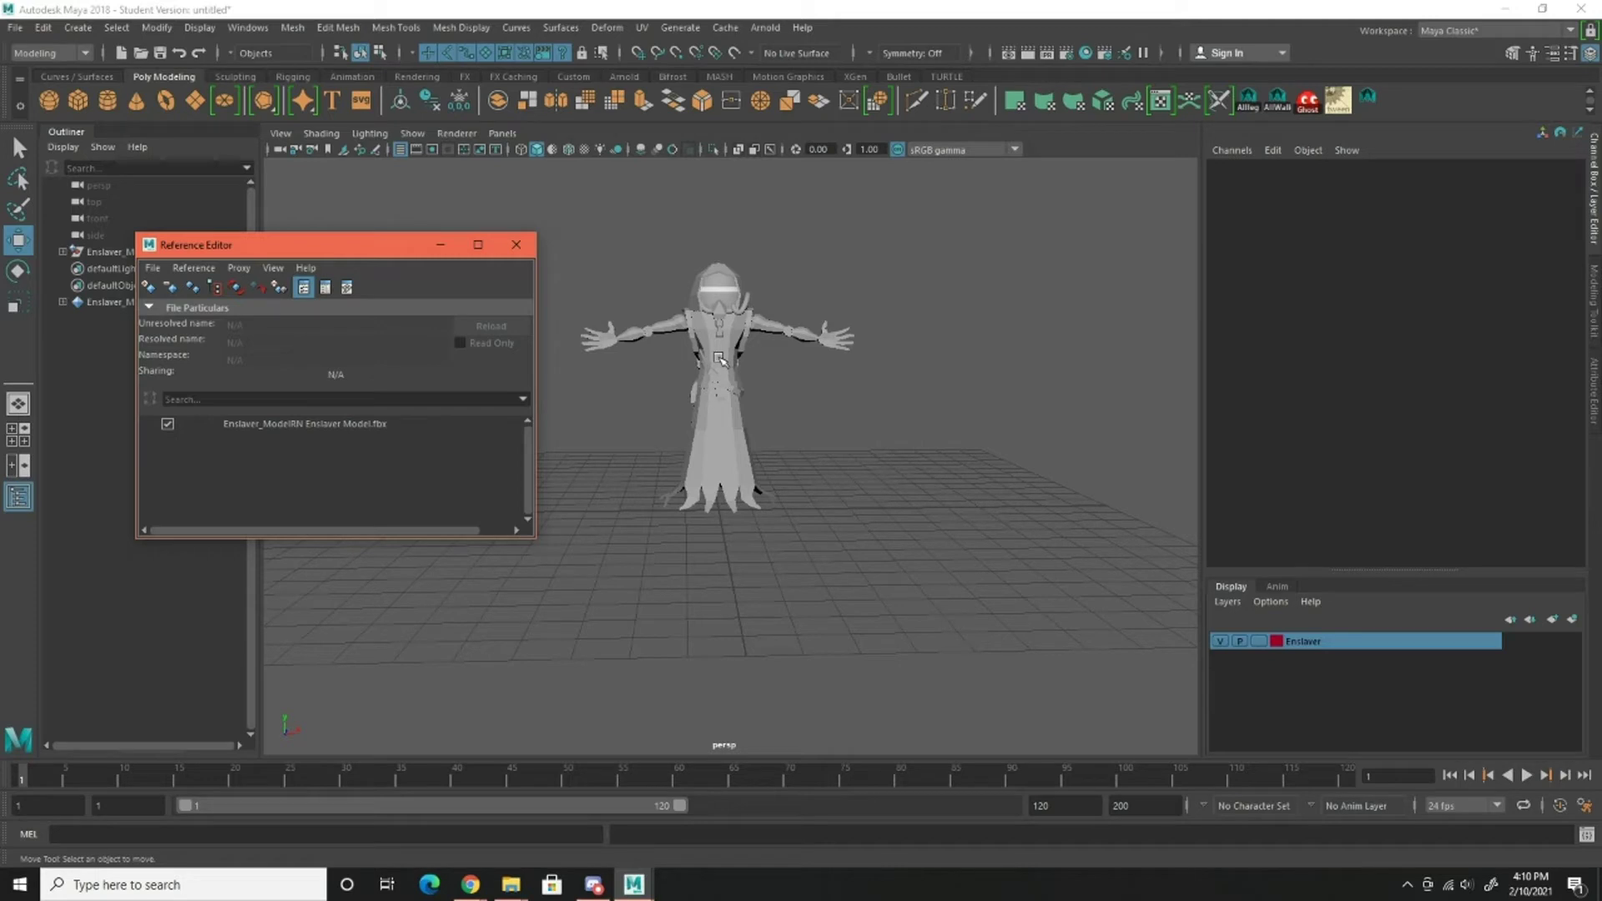
{"action": "left_click", "coordinate": [168, 423]}
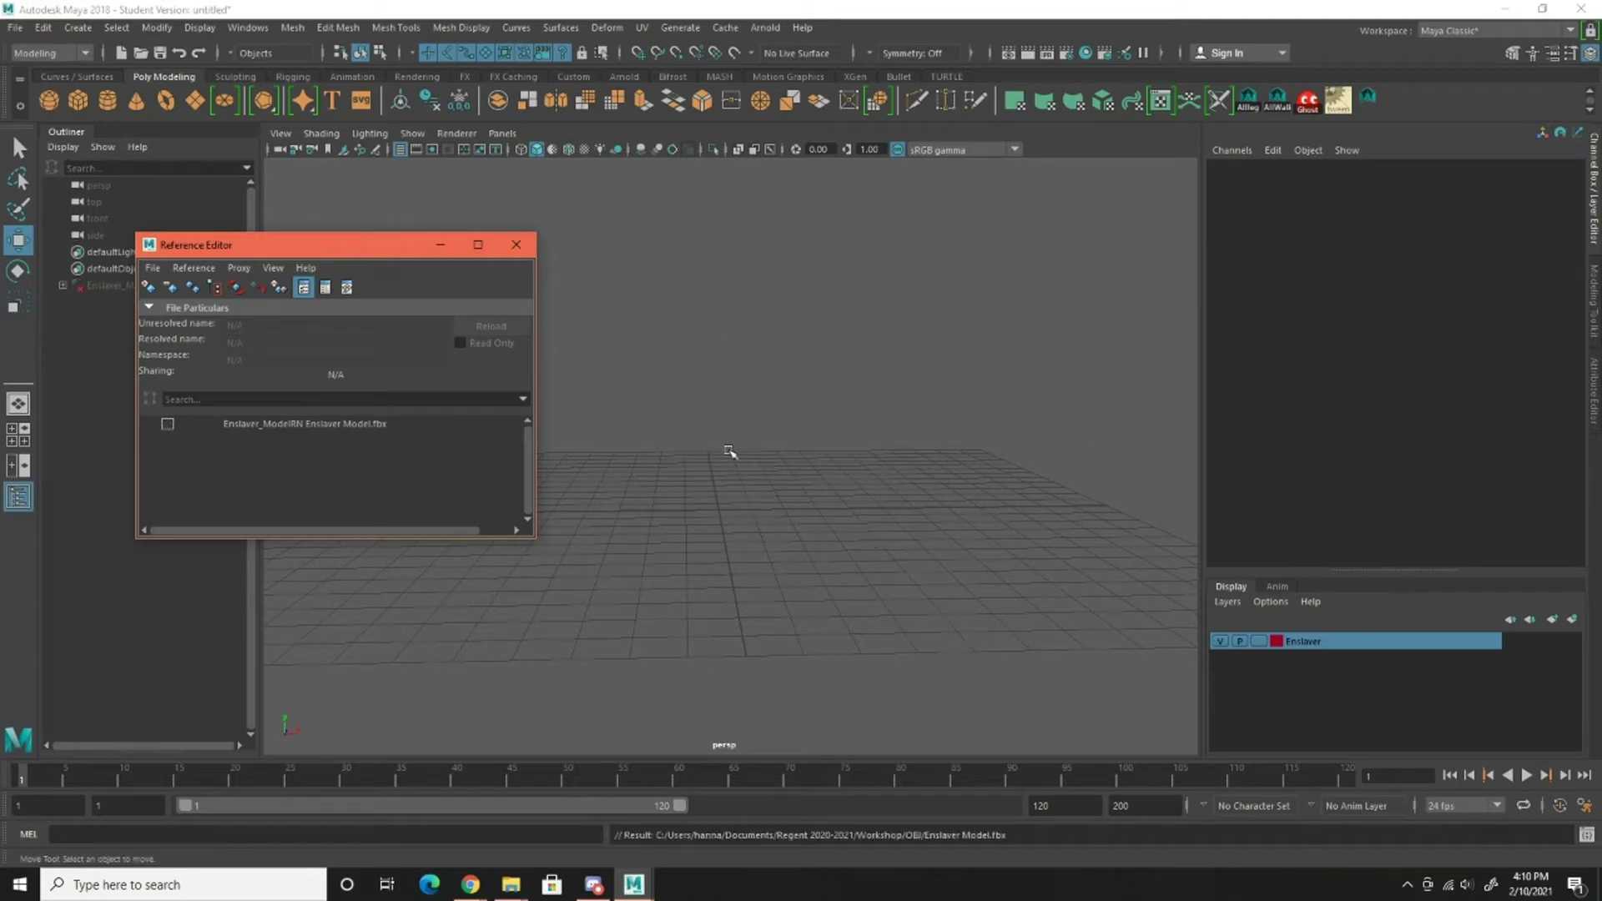
{"action": "left_click", "coordinate": [167, 424]}
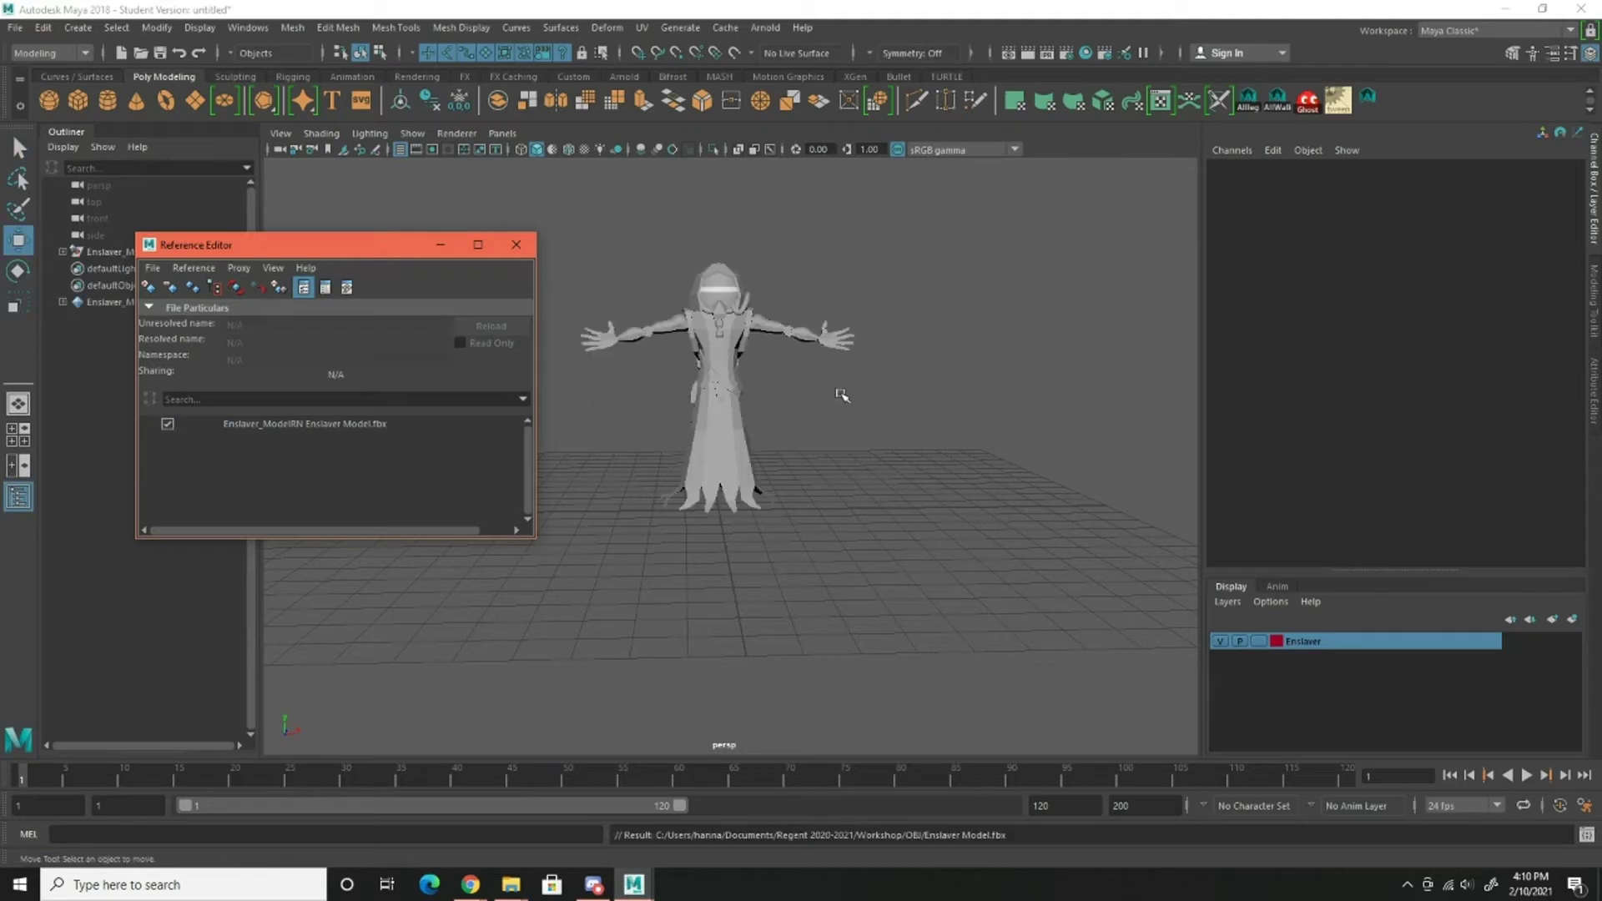
{"action": "left_click", "coordinate": [516, 245]}
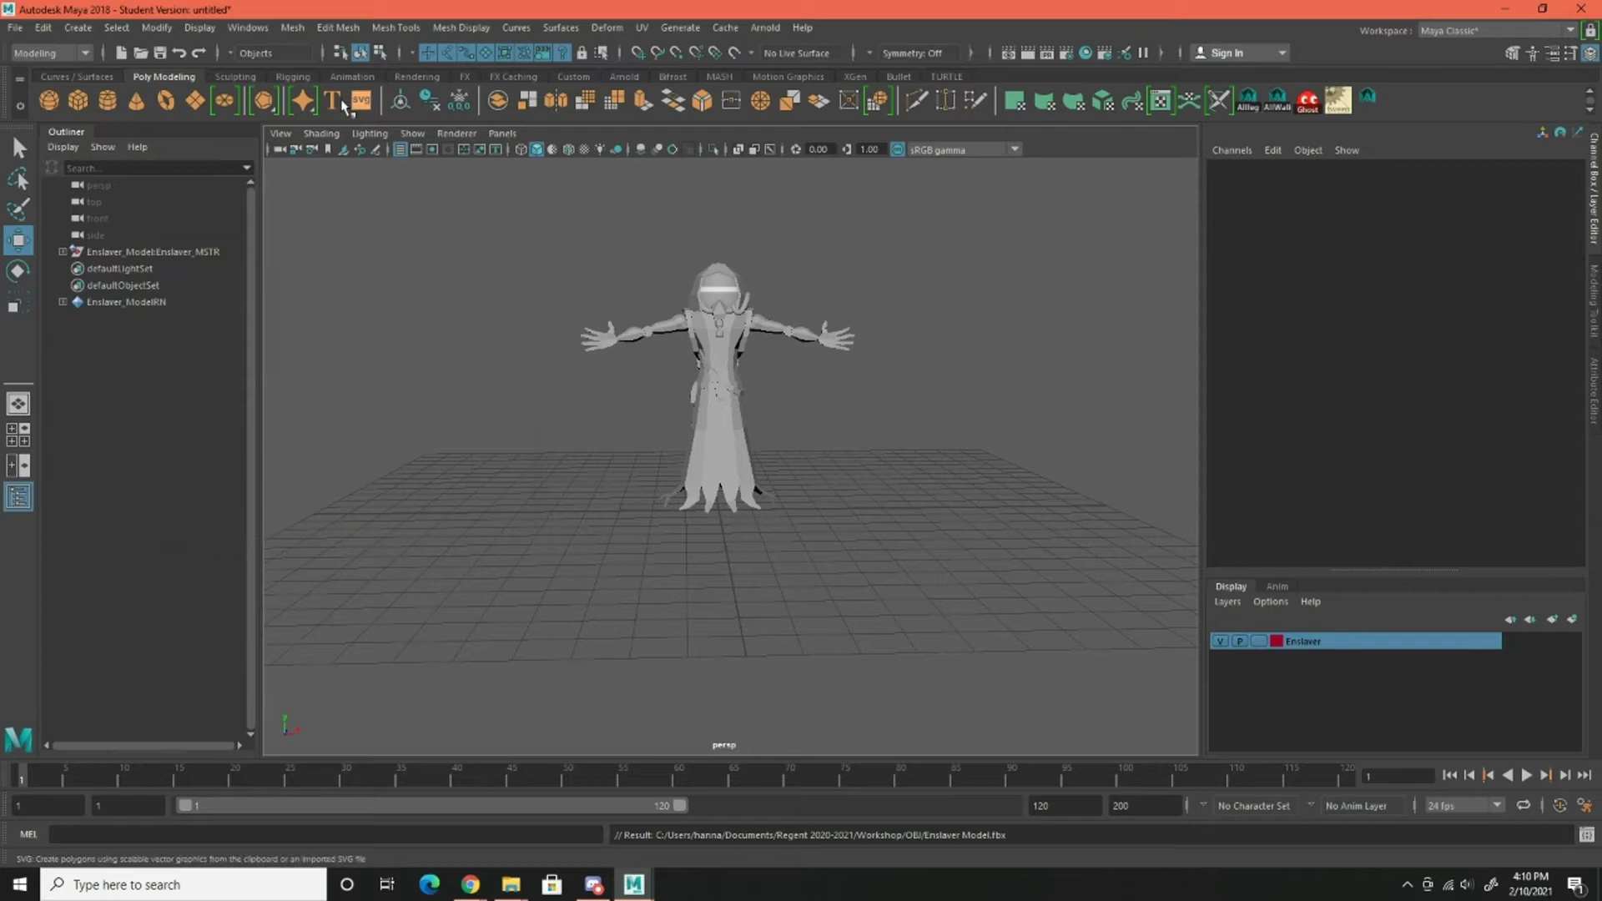
Create a new camera, camera1, and scale it uniformly to 24.583
{"action": "left_click", "coordinate": [80, 27]}
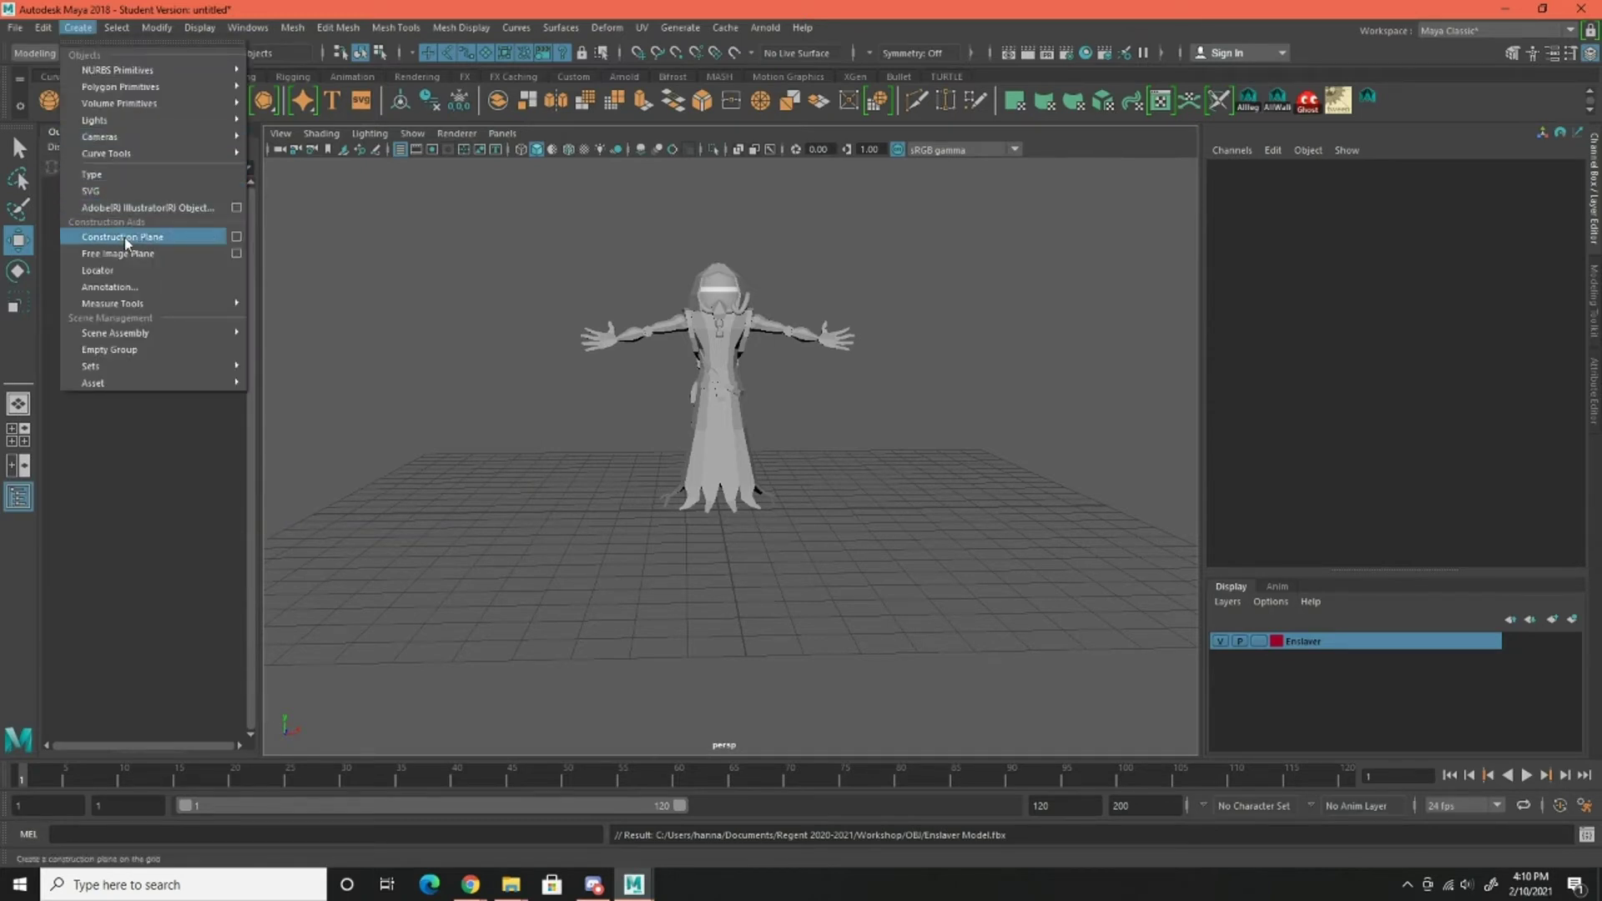
{"action": "mouse_move", "coordinate": [133, 140]}
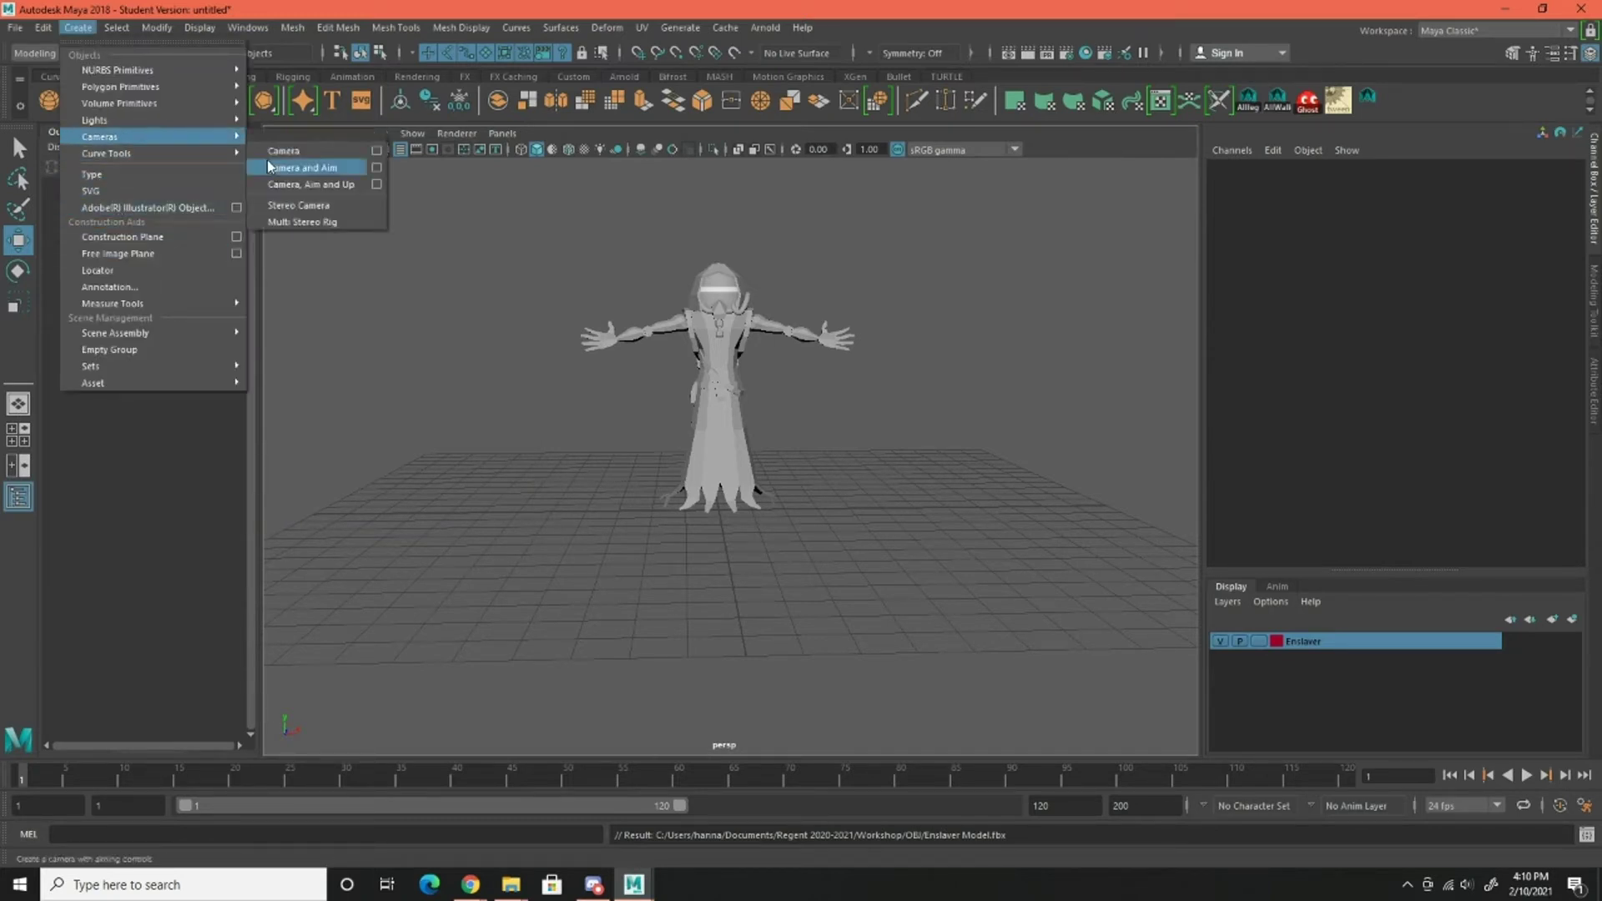
{"action": "left_click", "coordinate": [309, 155]}
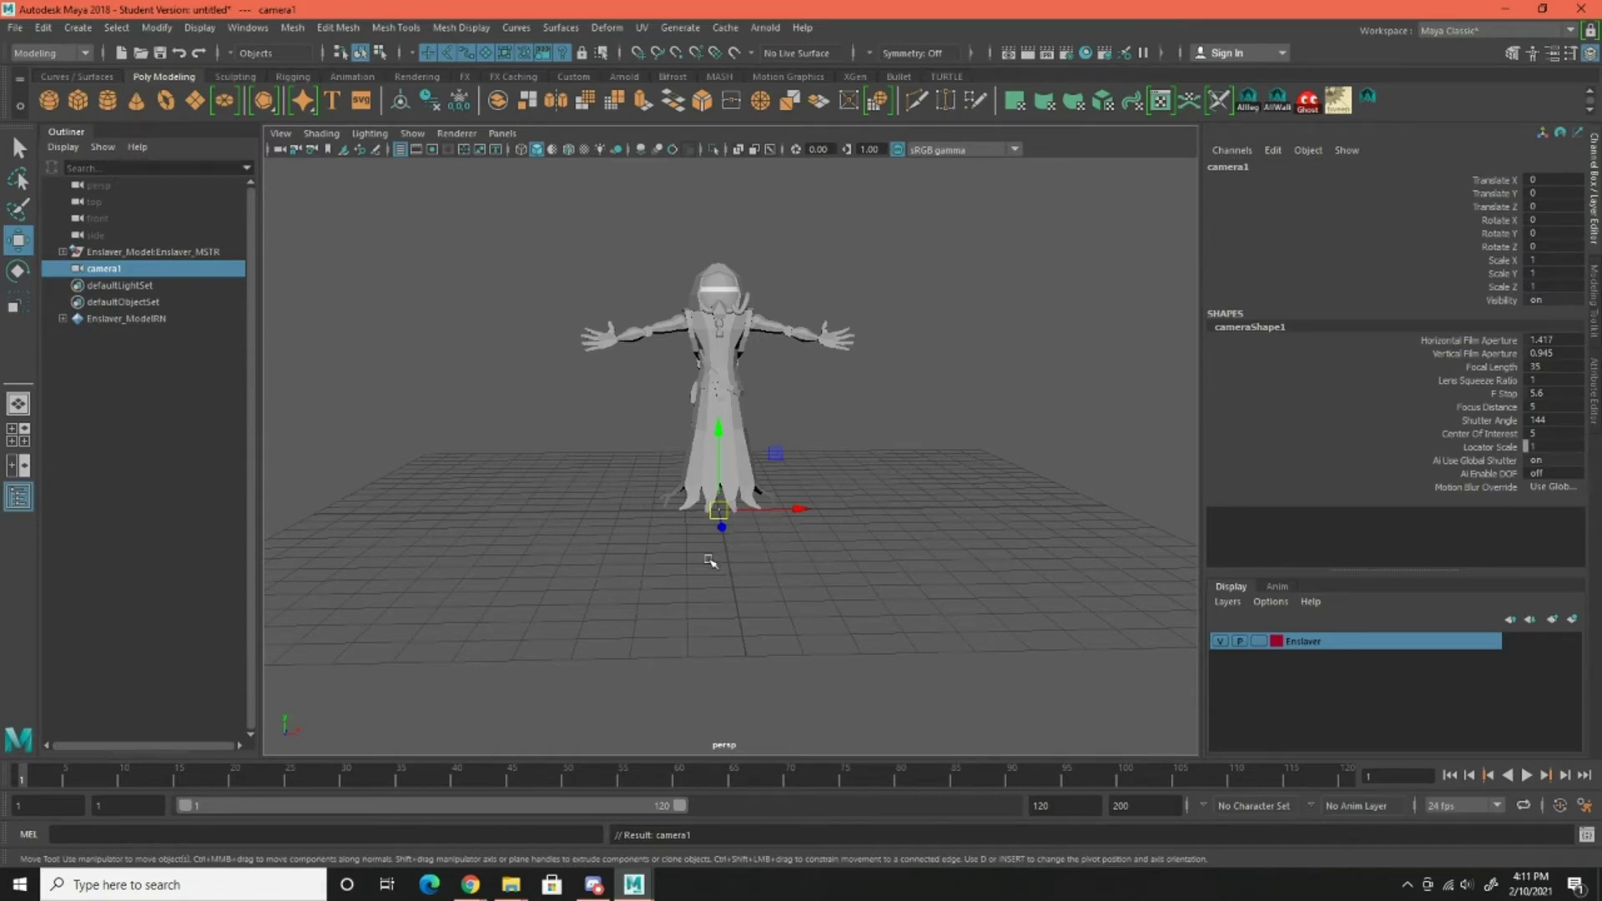
{"action": "key", "text": "e"}
{"action": "key", "text": "r"}
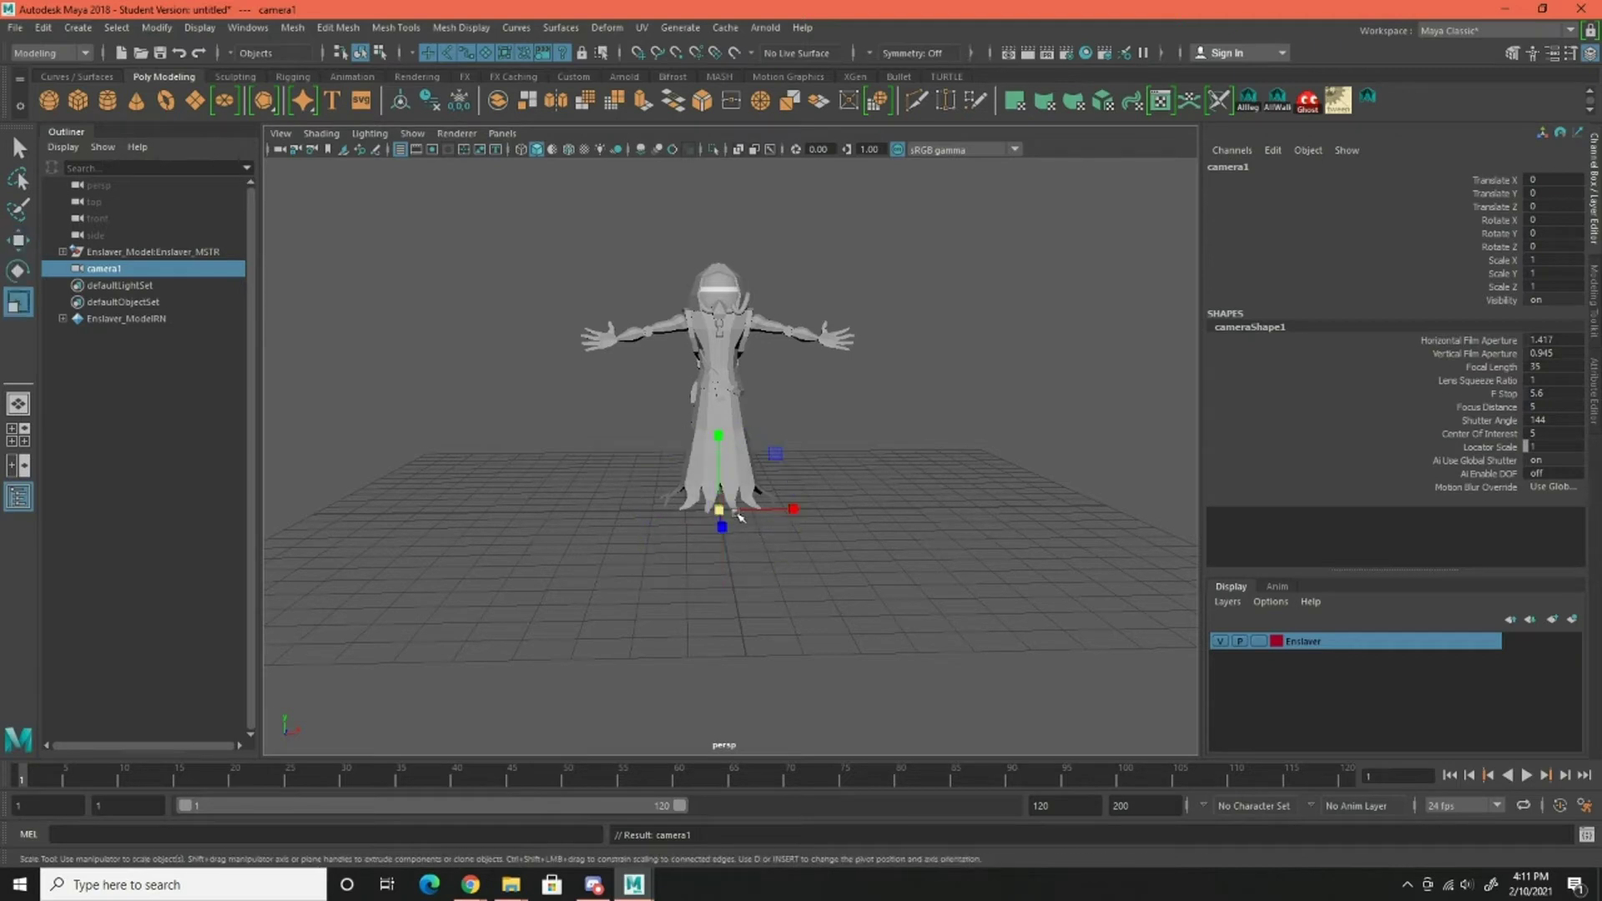
{"action": "left_click_drag", "start_coordinate": [723, 512], "coordinate": [741, 634]}
{"action": "key", "text": "w"}
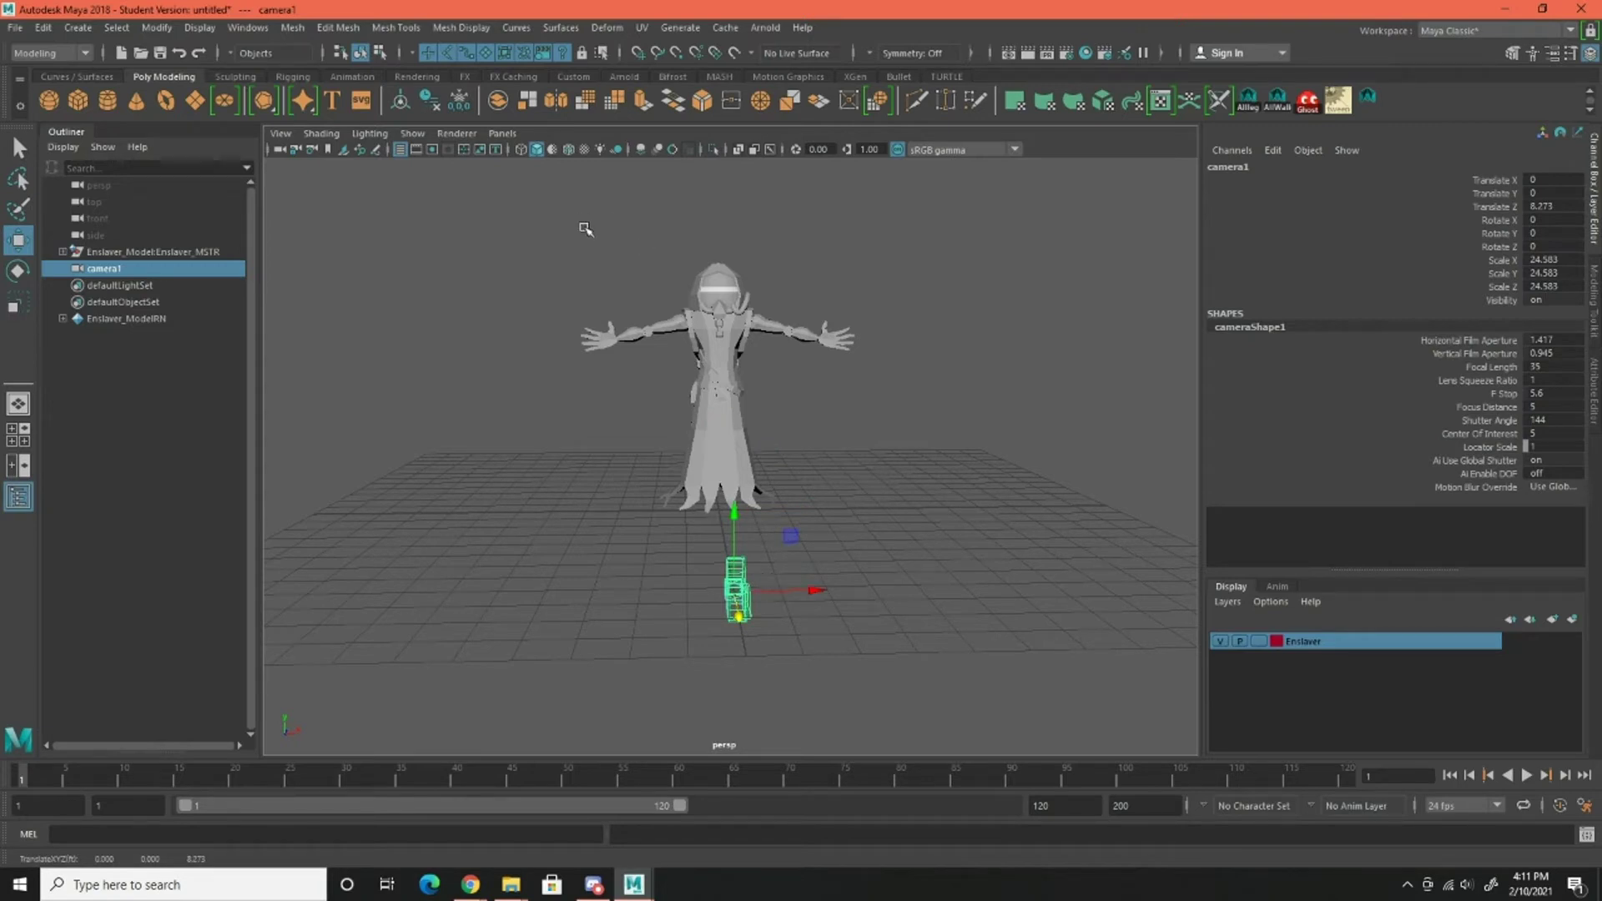
Rename camera1 to sc04_001_MAIN and reselect it in the Outliner
{"action": "double_click", "coordinate": [1238, 168]}
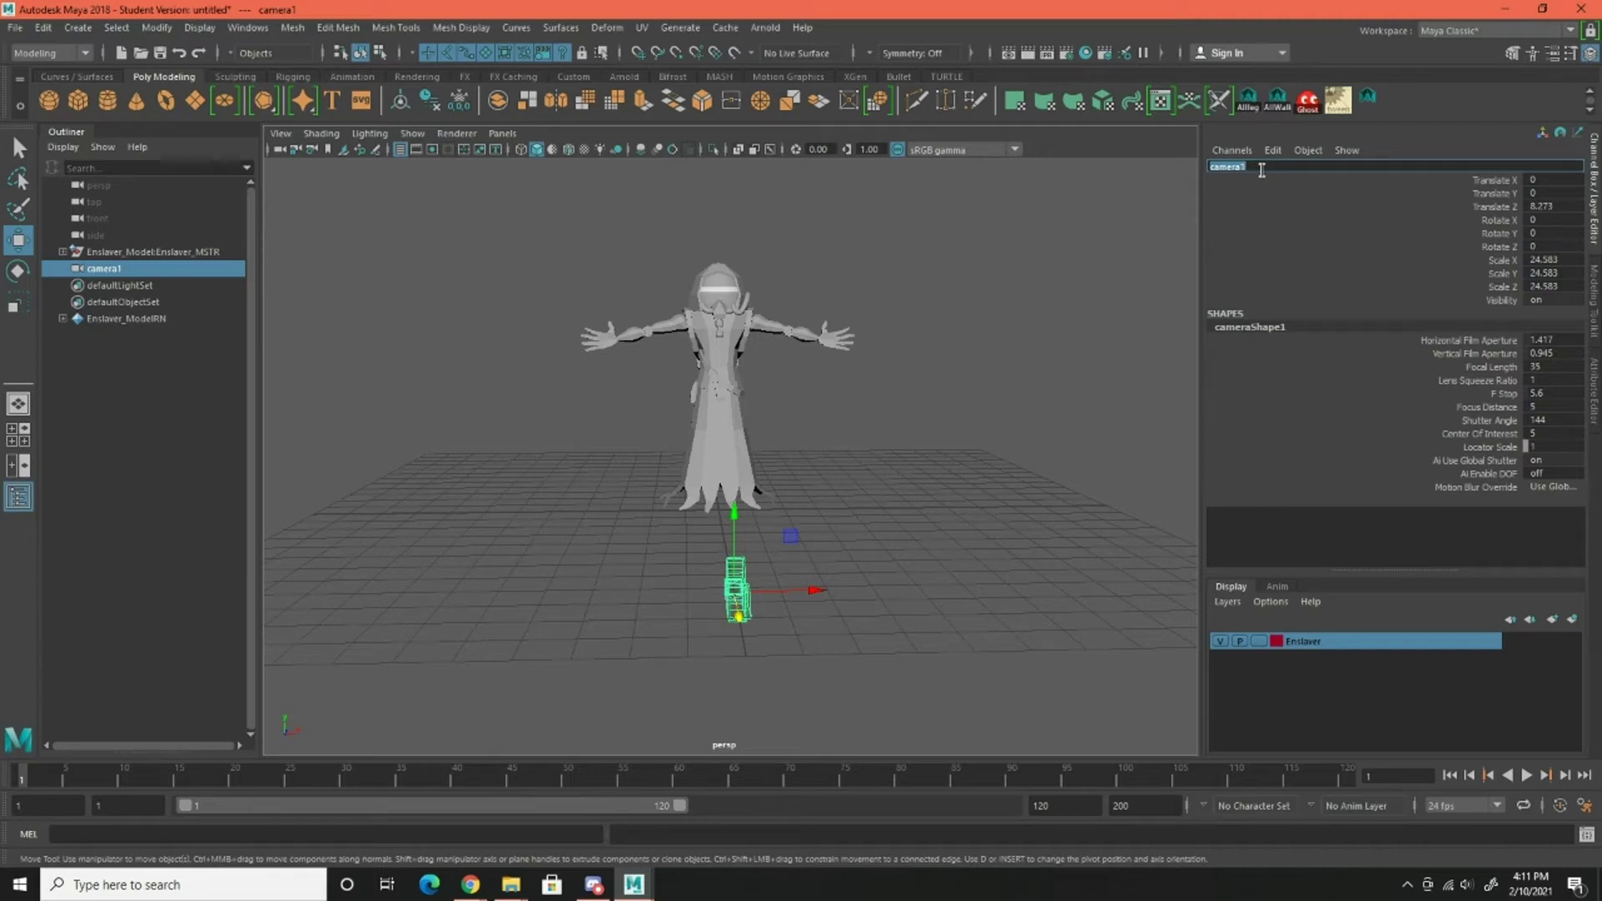
{"action": "type", "text": "sd"}
{"action": "type", "text": "04_001_MAIN"}
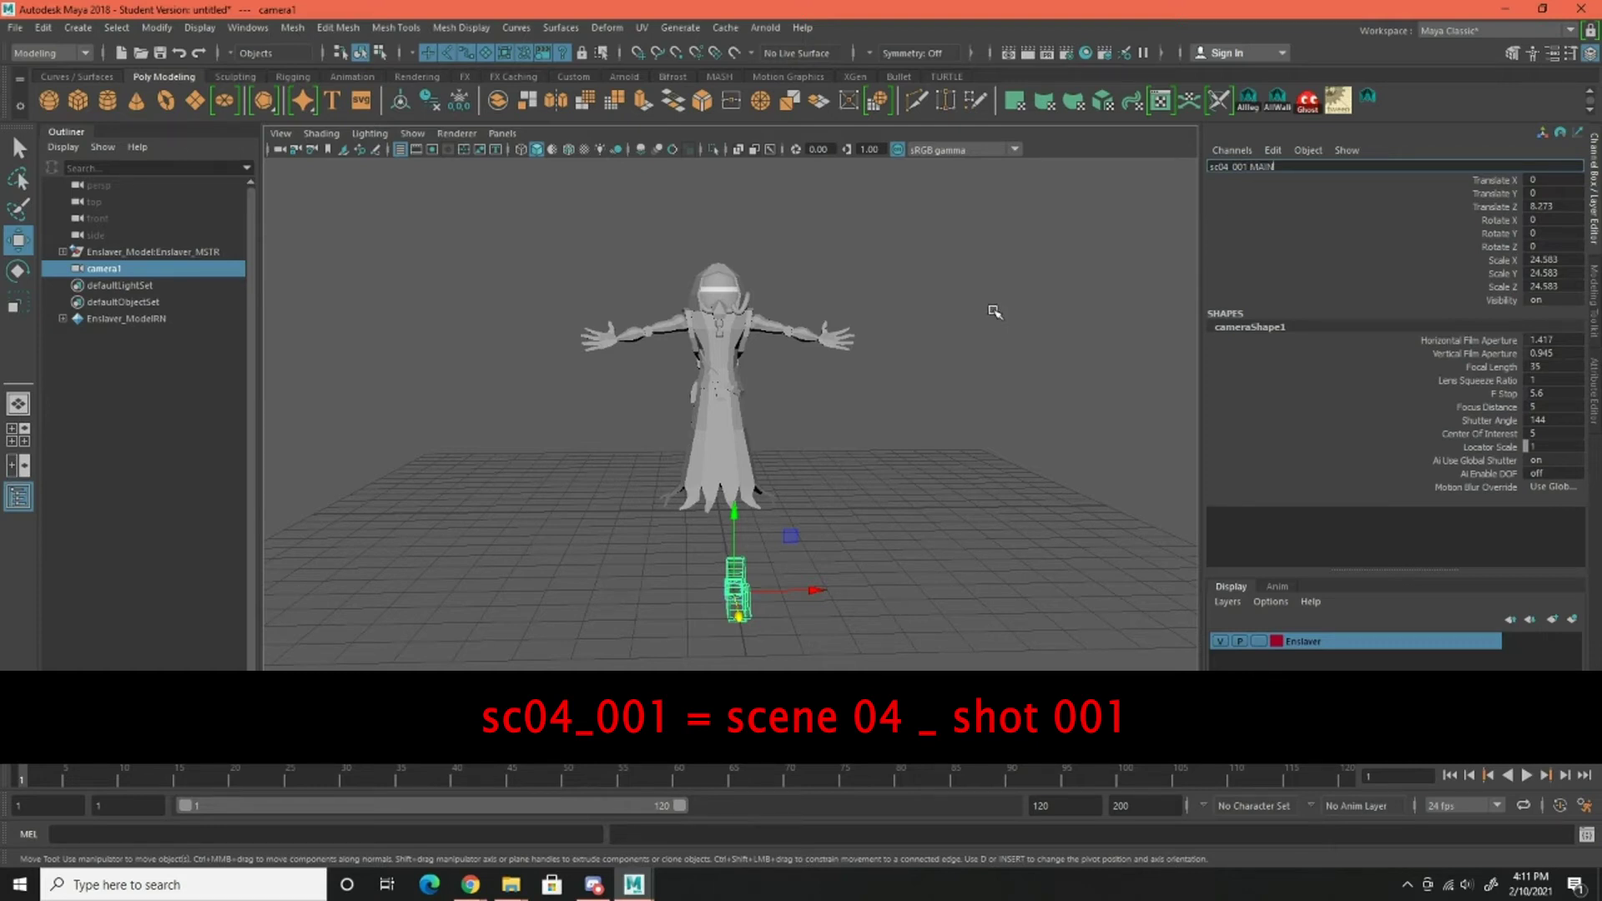
{"action": "left_click", "coordinate": [995, 311]}
{"action": "left_click", "coordinate": [127, 274]}
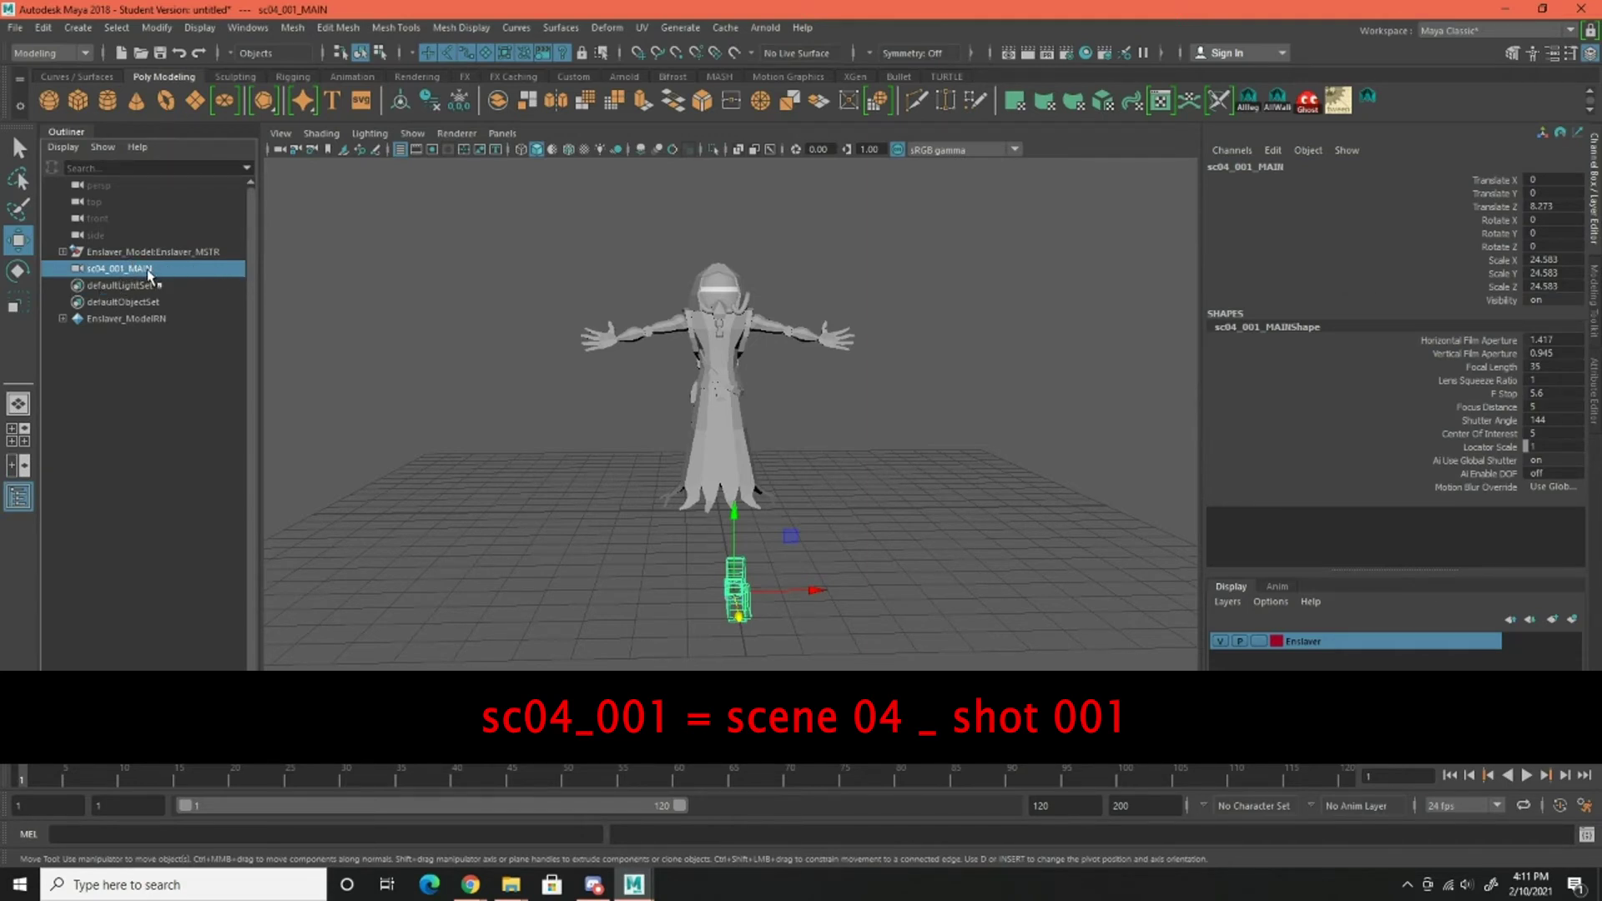
Look through sc04_001_MAIN, frame the robed character, and turn on the resolution gate
{"action": "left_click", "coordinate": [503, 133]}
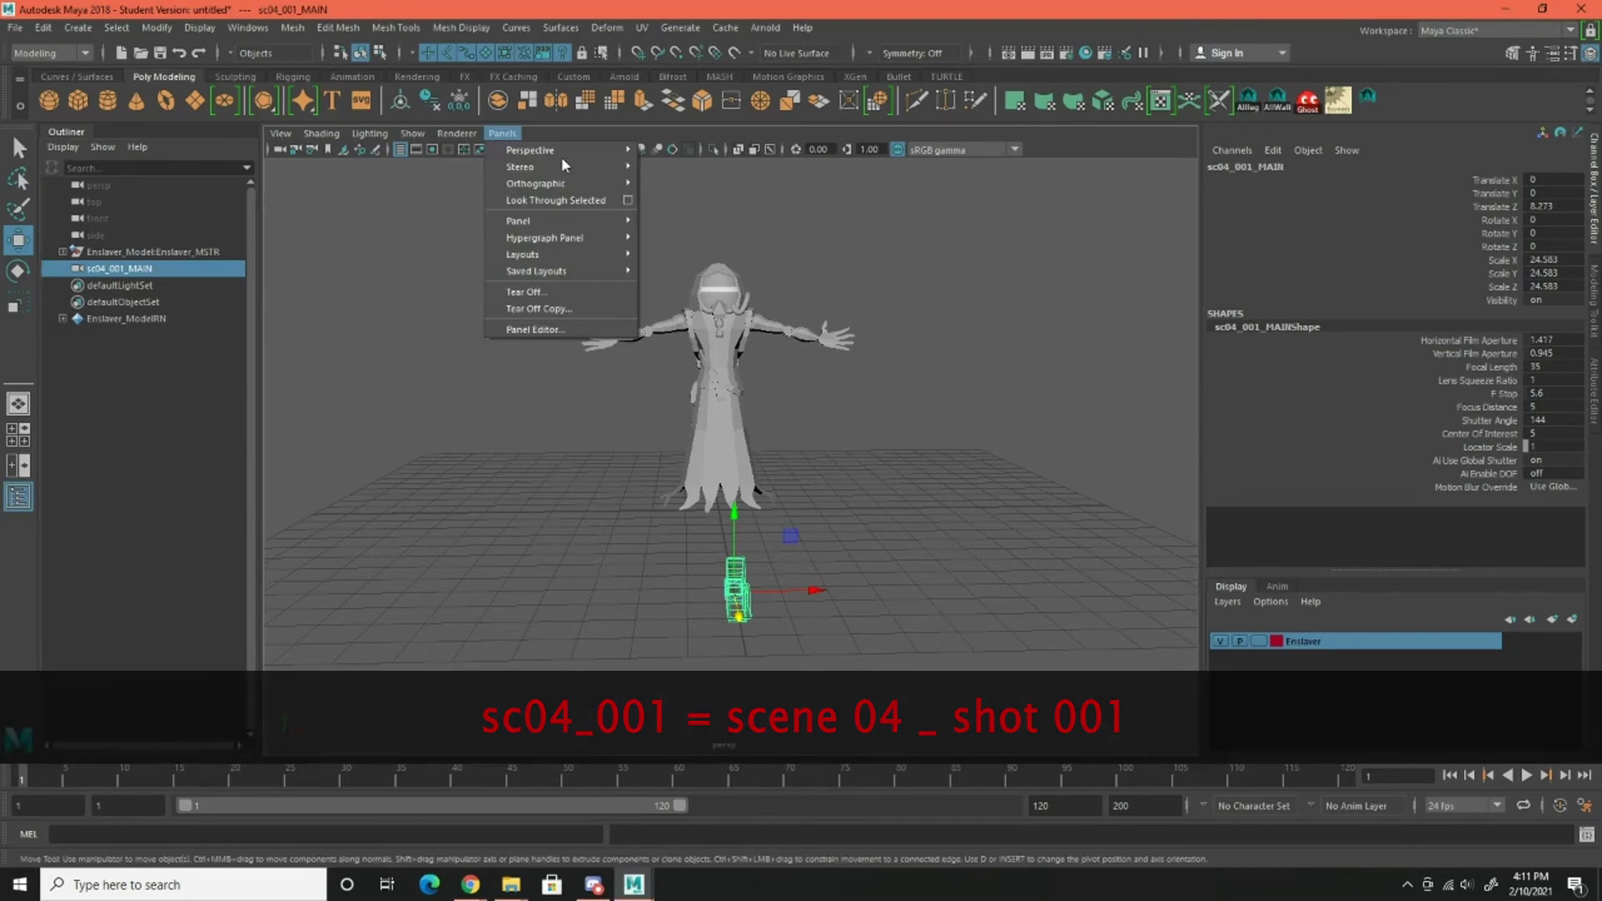
{"action": "mouse_move", "coordinate": [563, 152]}
{"action": "left_click", "coordinate": [686, 168]}
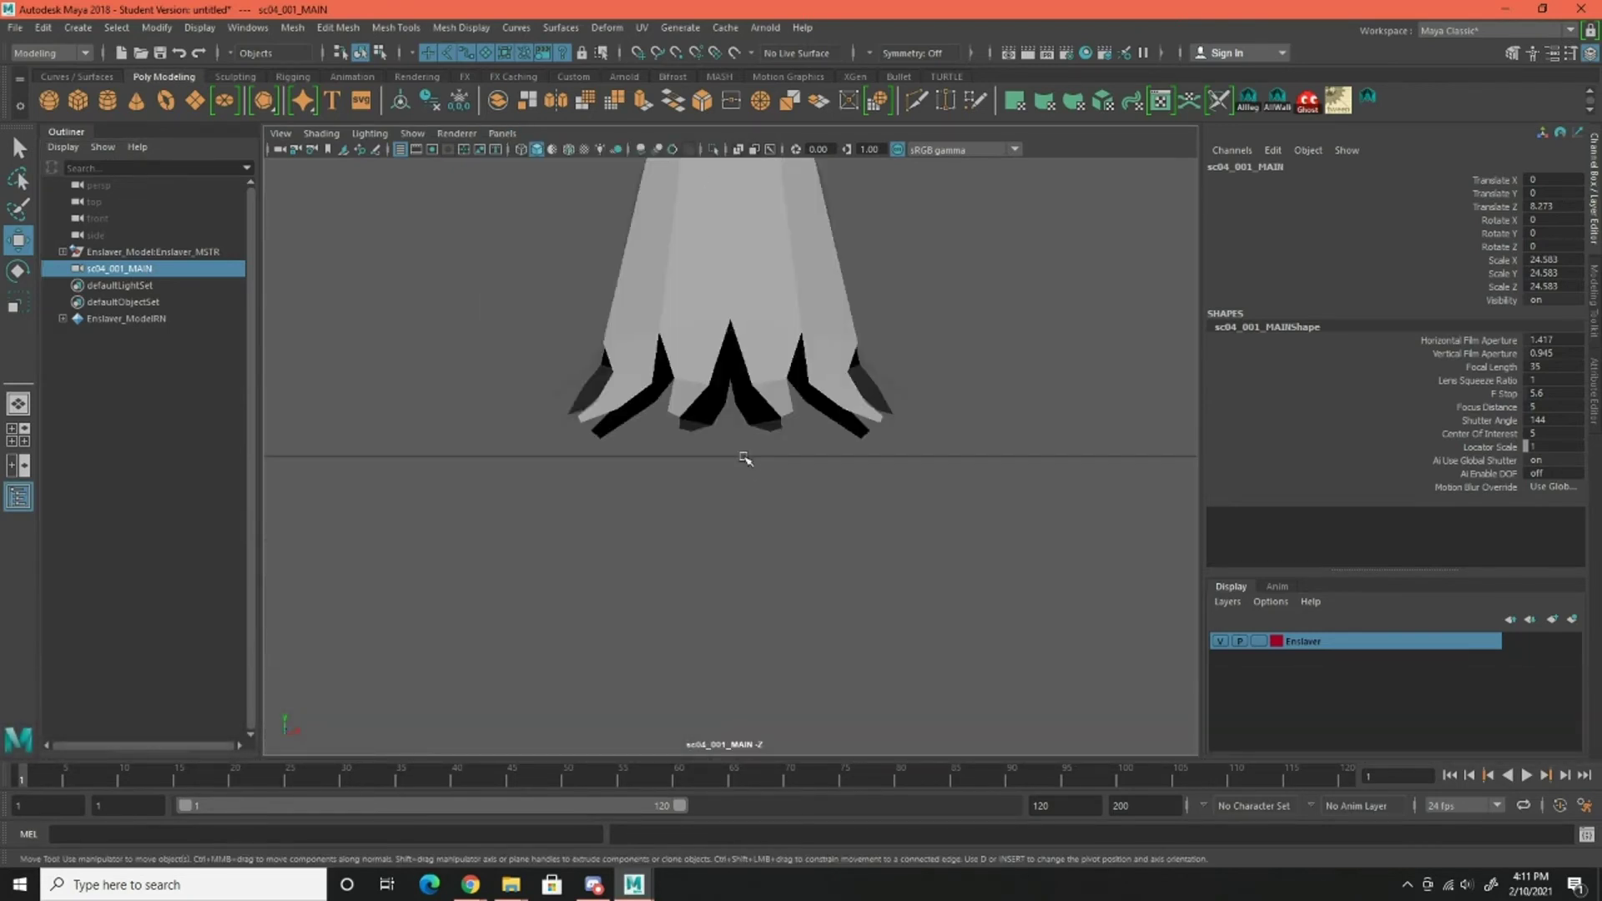
{"action": "scroll", "coordinate": [745, 355], "scroll_direction": "down", "scroll_amount": 4}
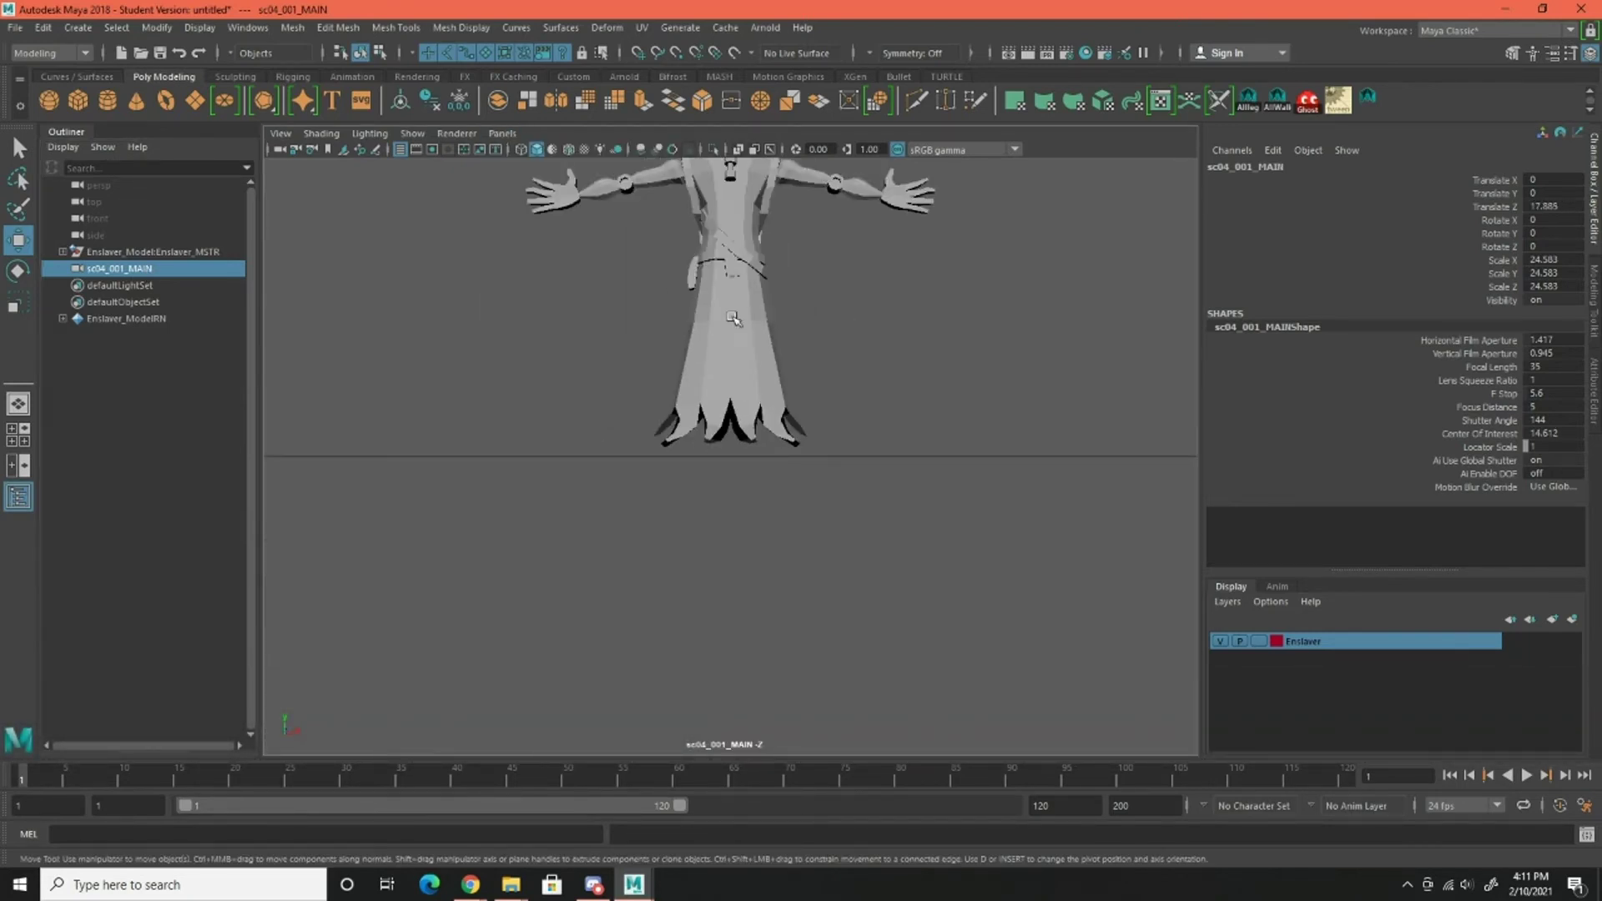
{"action": "middle_click_drag", "start_coordinate": [732, 318], "coordinate": [718, 547], "text": "alt"}
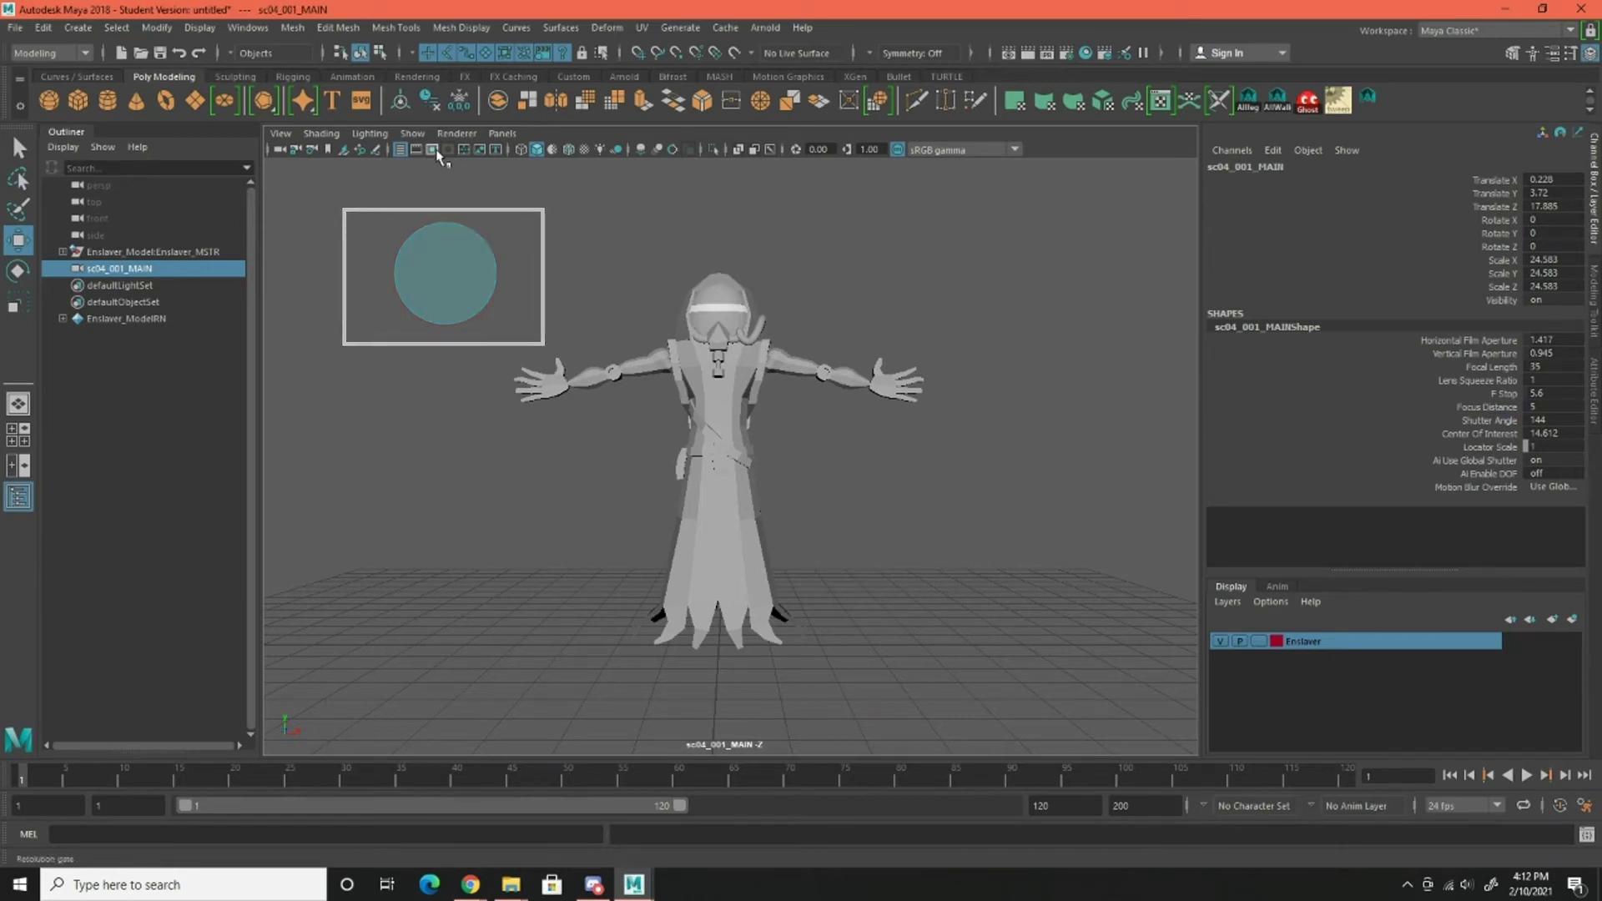
{"action": "left_click", "coordinate": [433, 150]}
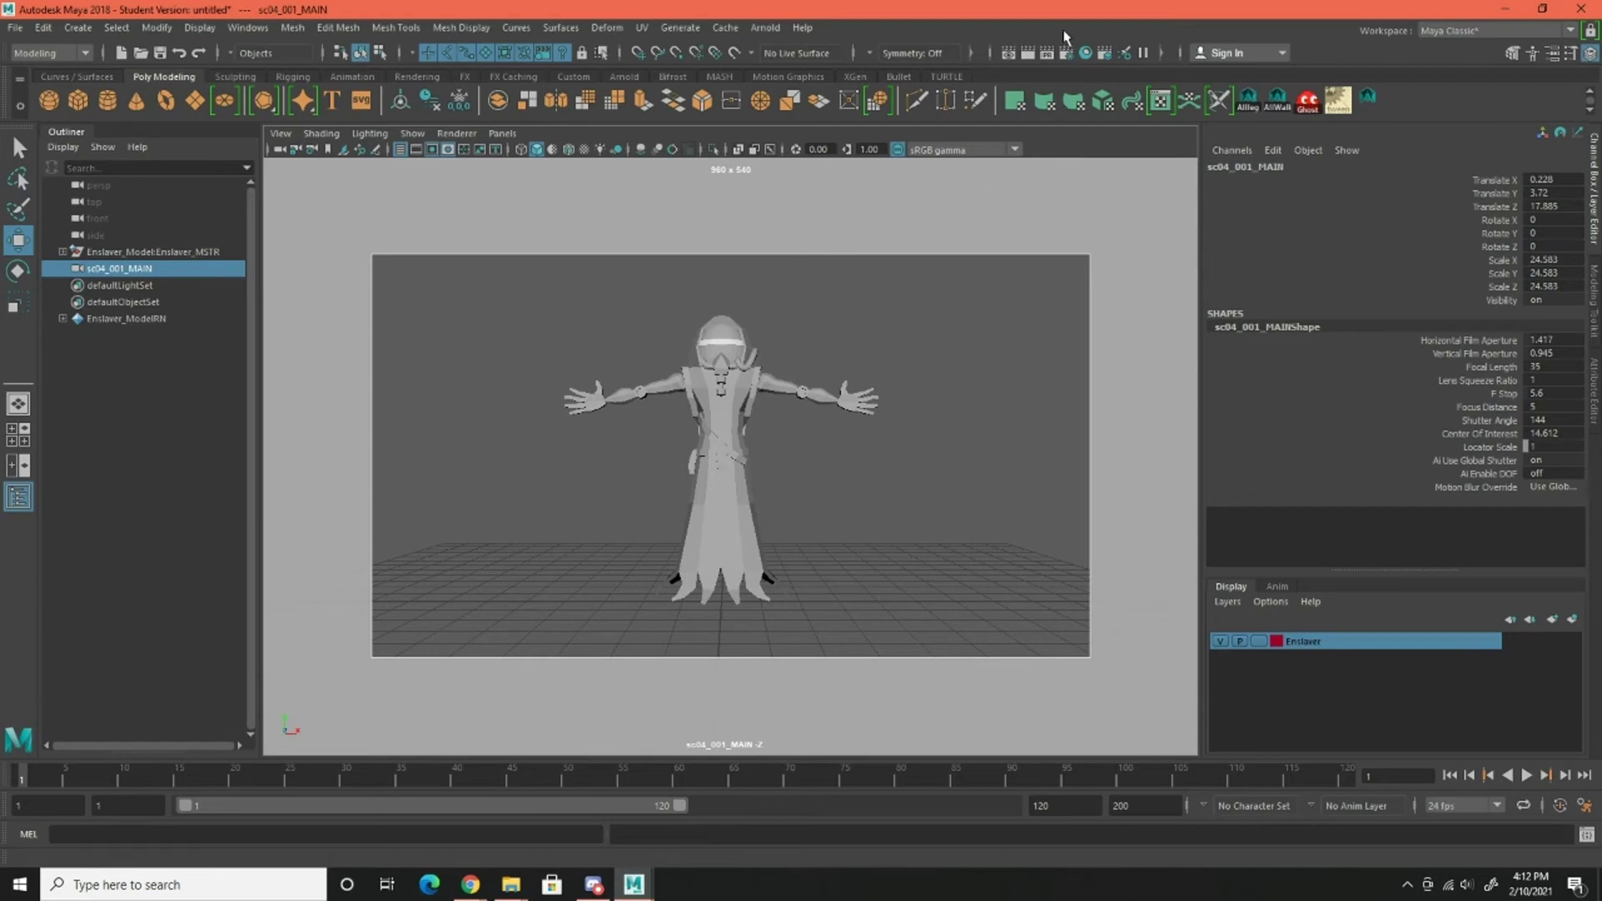
Set the Render Settings image size preset to HD_1080 for 1920 x 1080 output
{"action": "left_click", "coordinate": [1067, 55]}
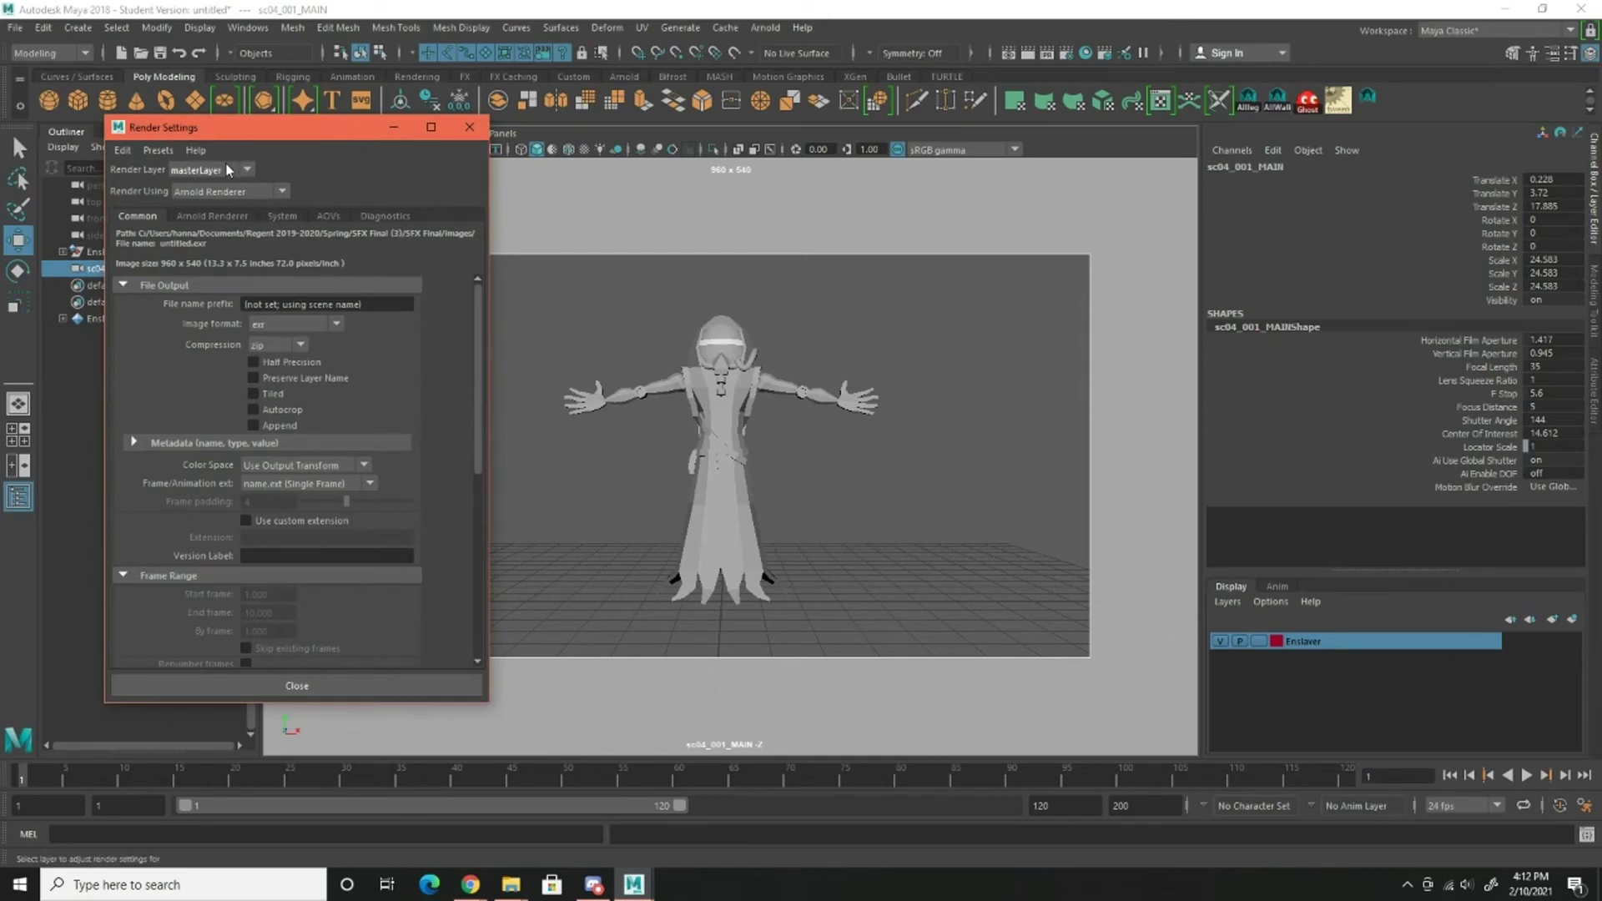
{"action": "scroll", "coordinate": [409, 403], "scroll_direction": "down", "scroll_amount": 8}
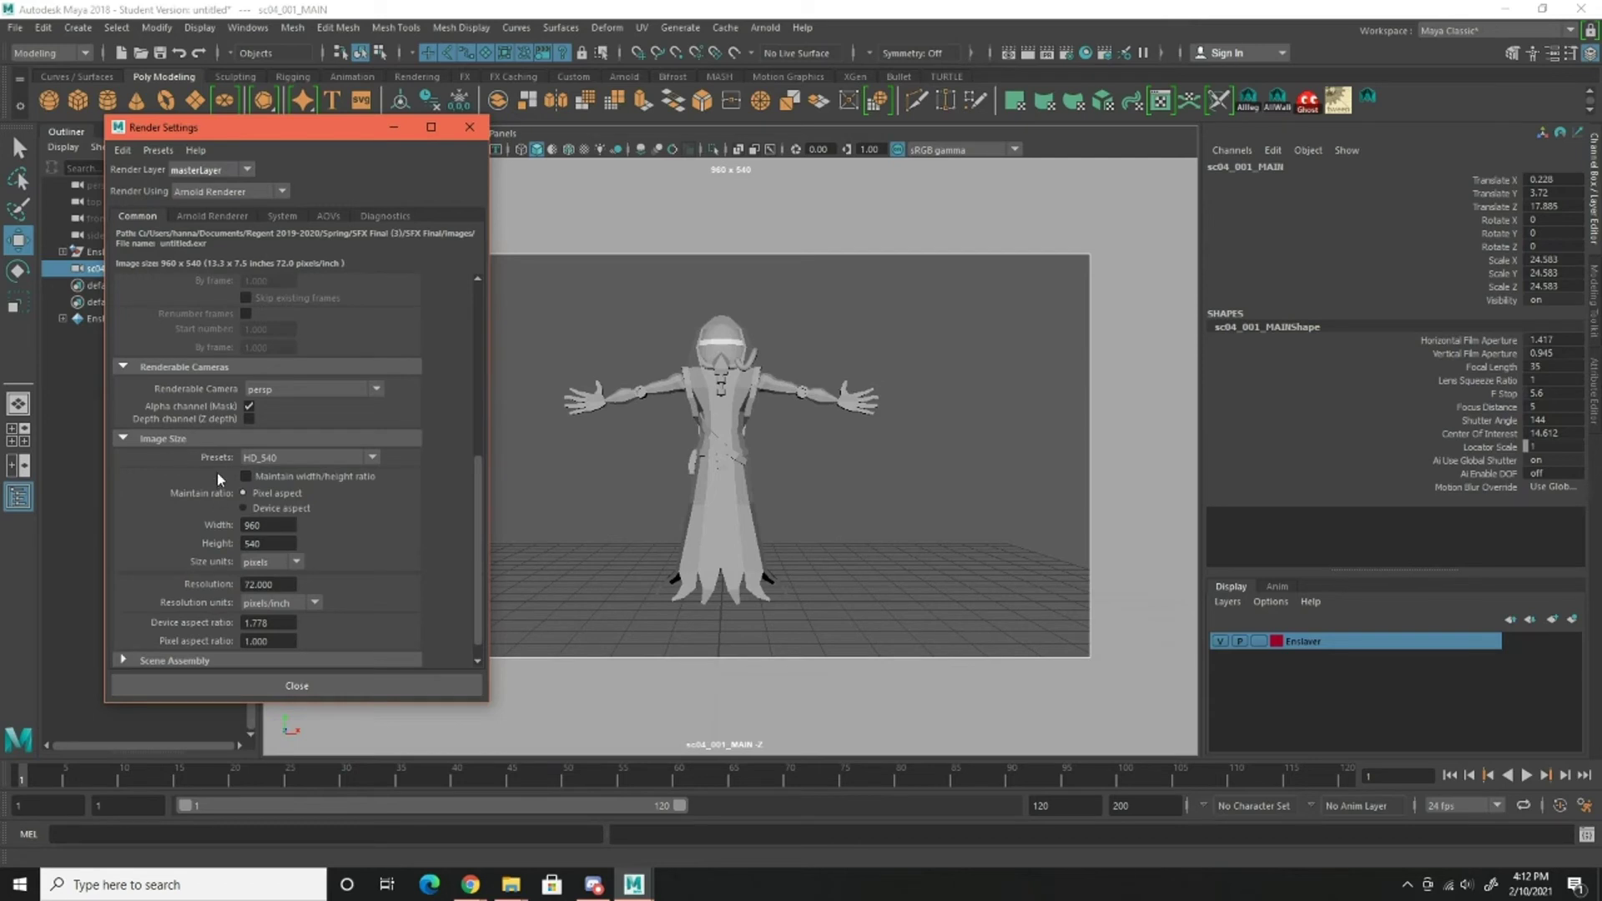
{"action": "left_click", "coordinate": [378, 462]}
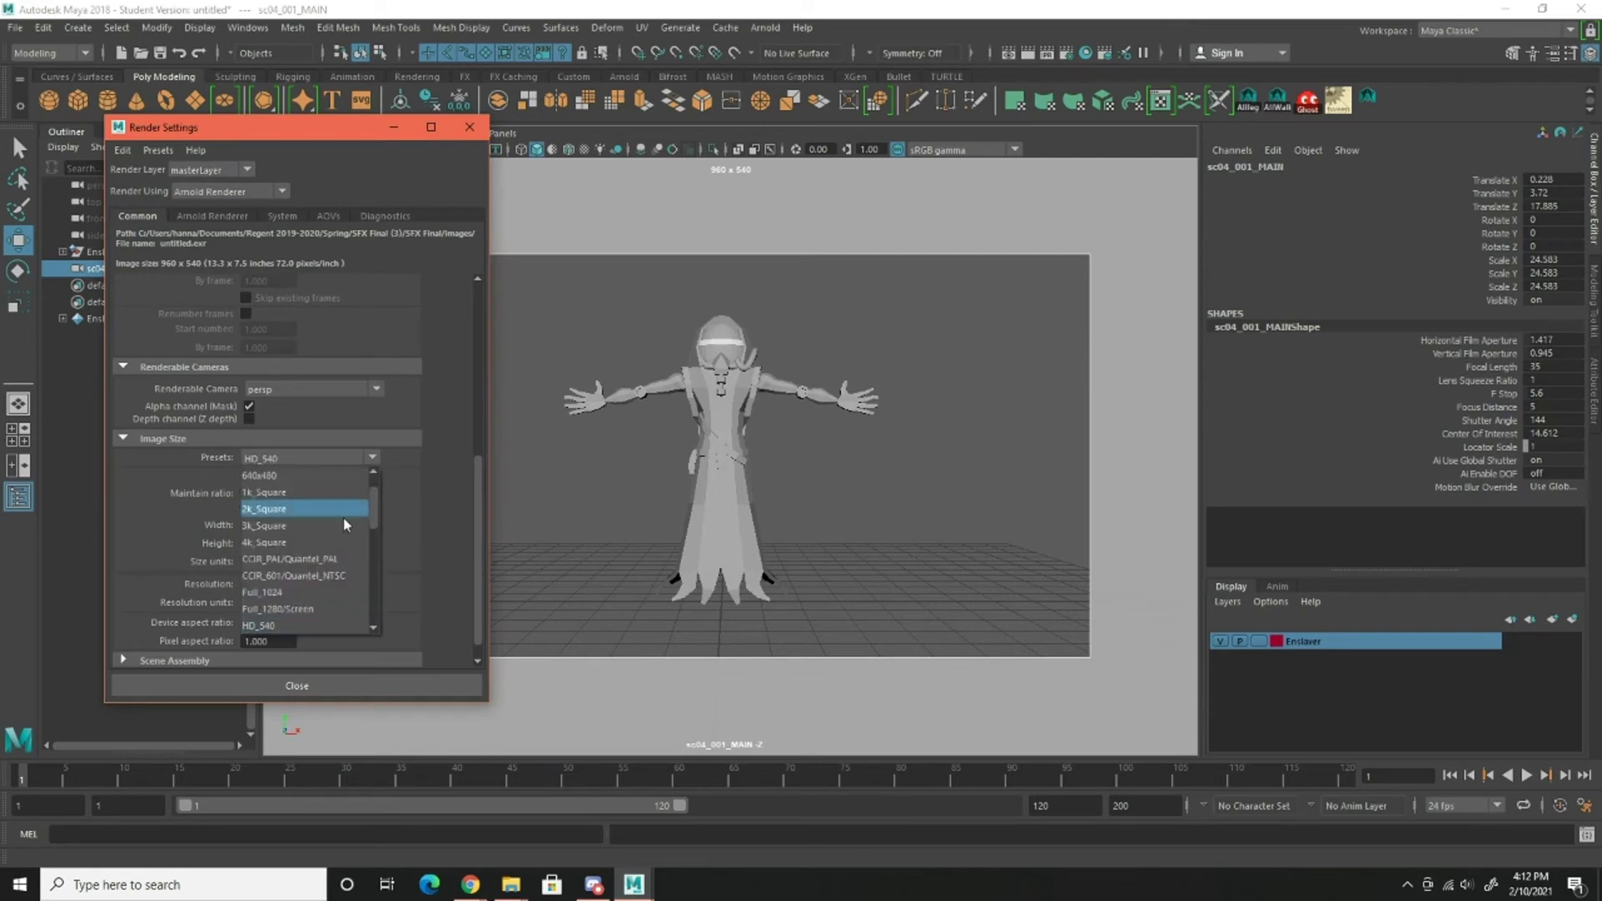
{"action": "scroll", "coordinate": [317, 564], "scroll_direction": "down", "scroll_amount": 2}
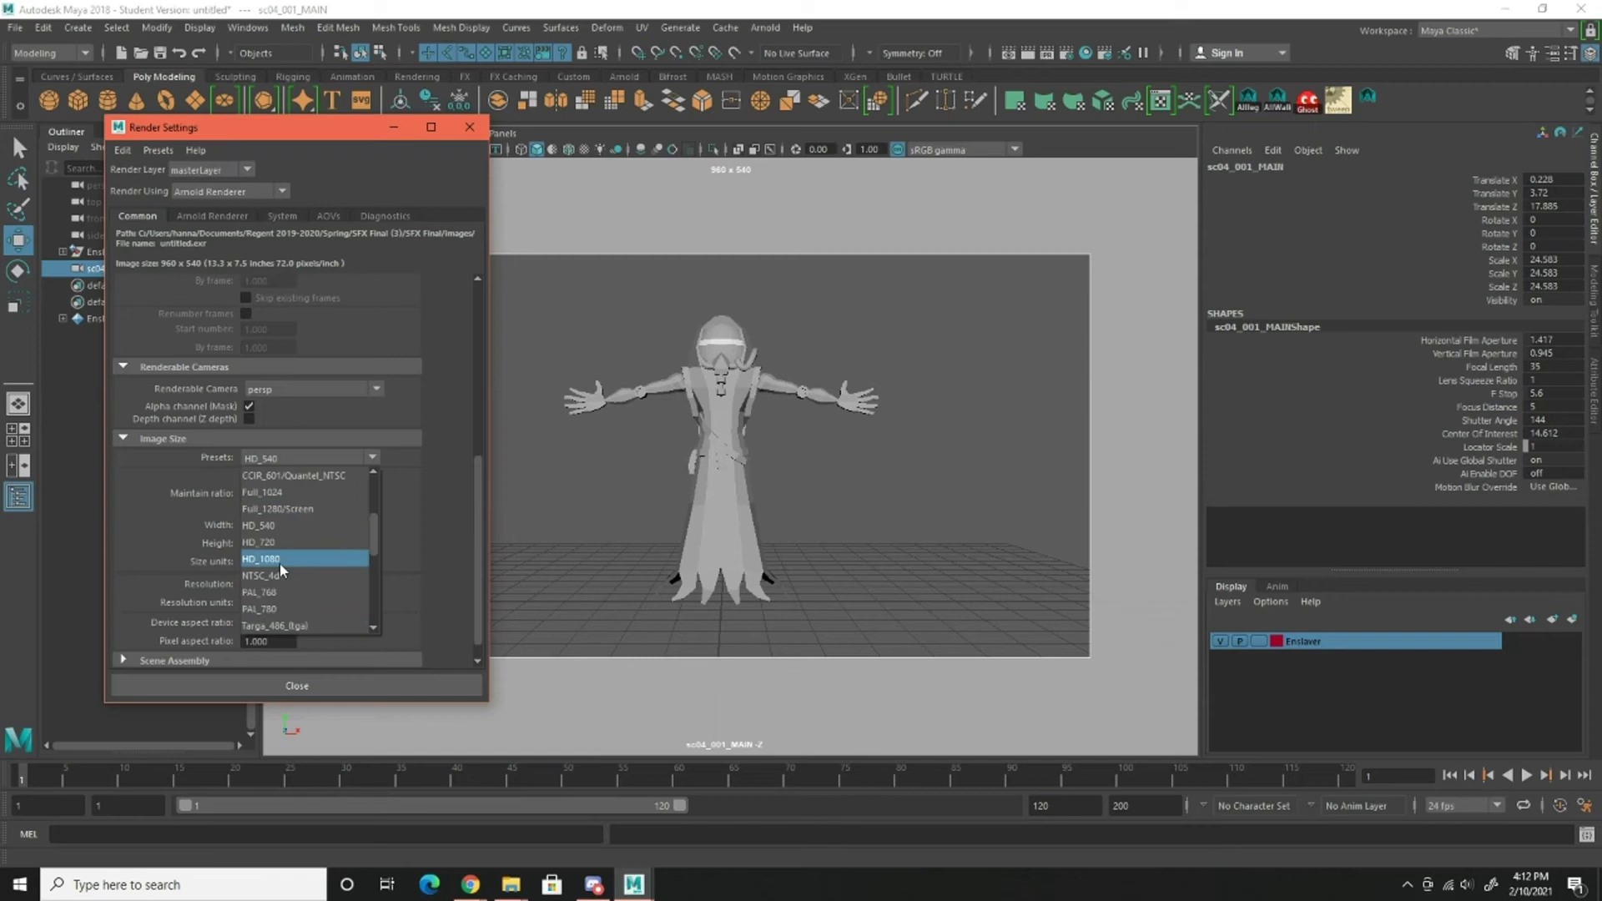
{"action": "left_click", "coordinate": [281, 566]}
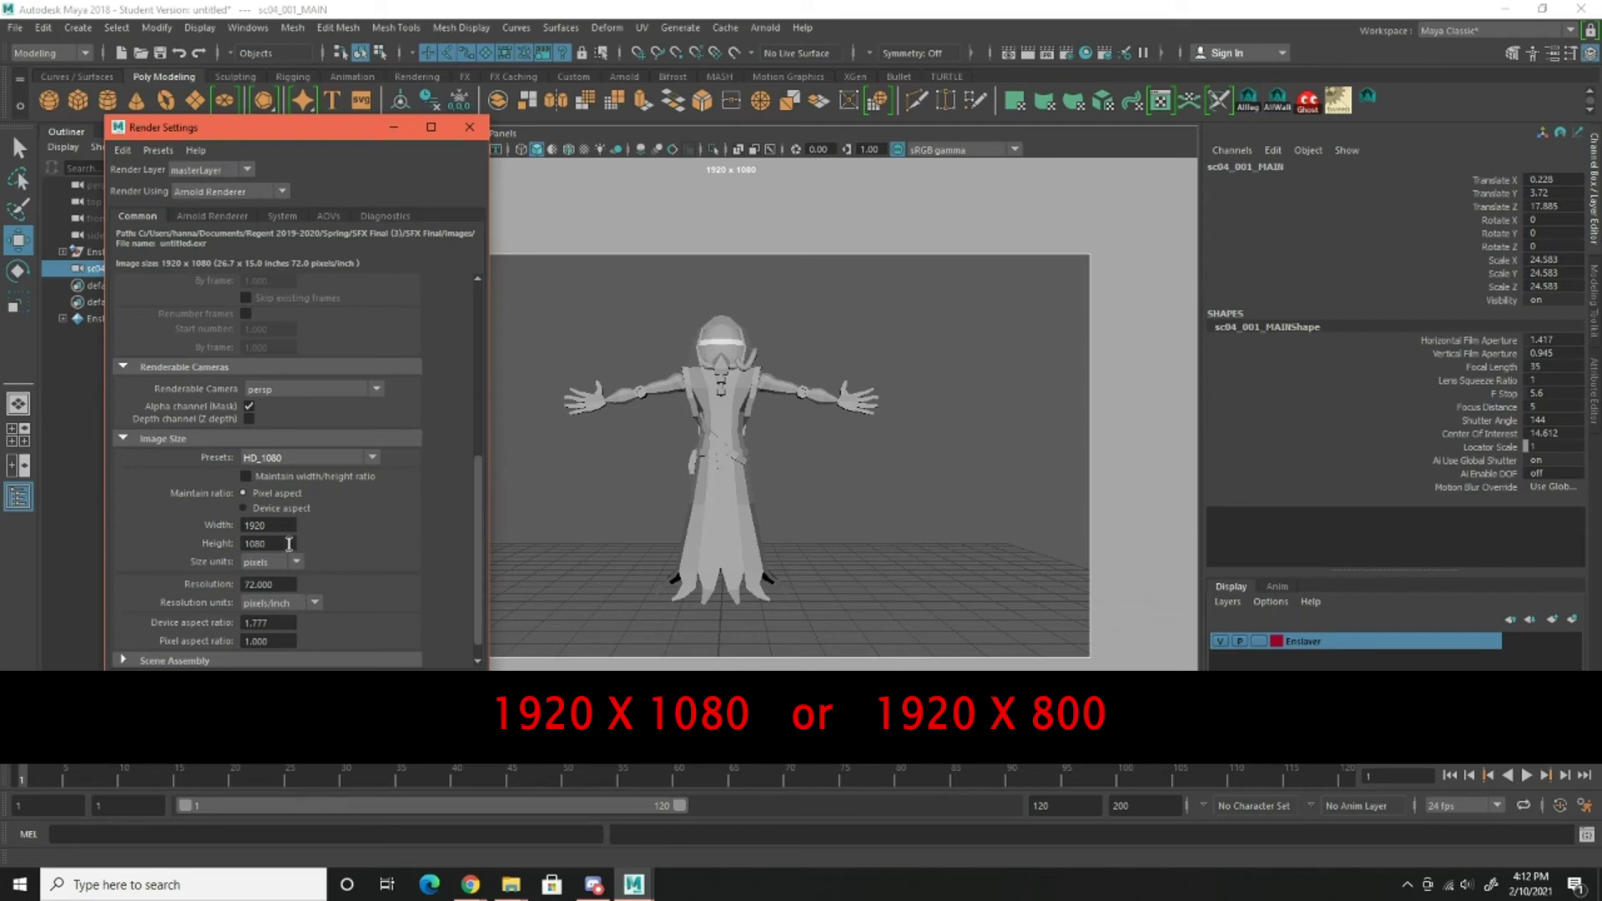
{"action": "left_click_drag", "start_coordinate": [273, 543], "coordinate": [238, 543]}
{"action": "type", "text": "800"}
{"action": "key", "text": "Return"}
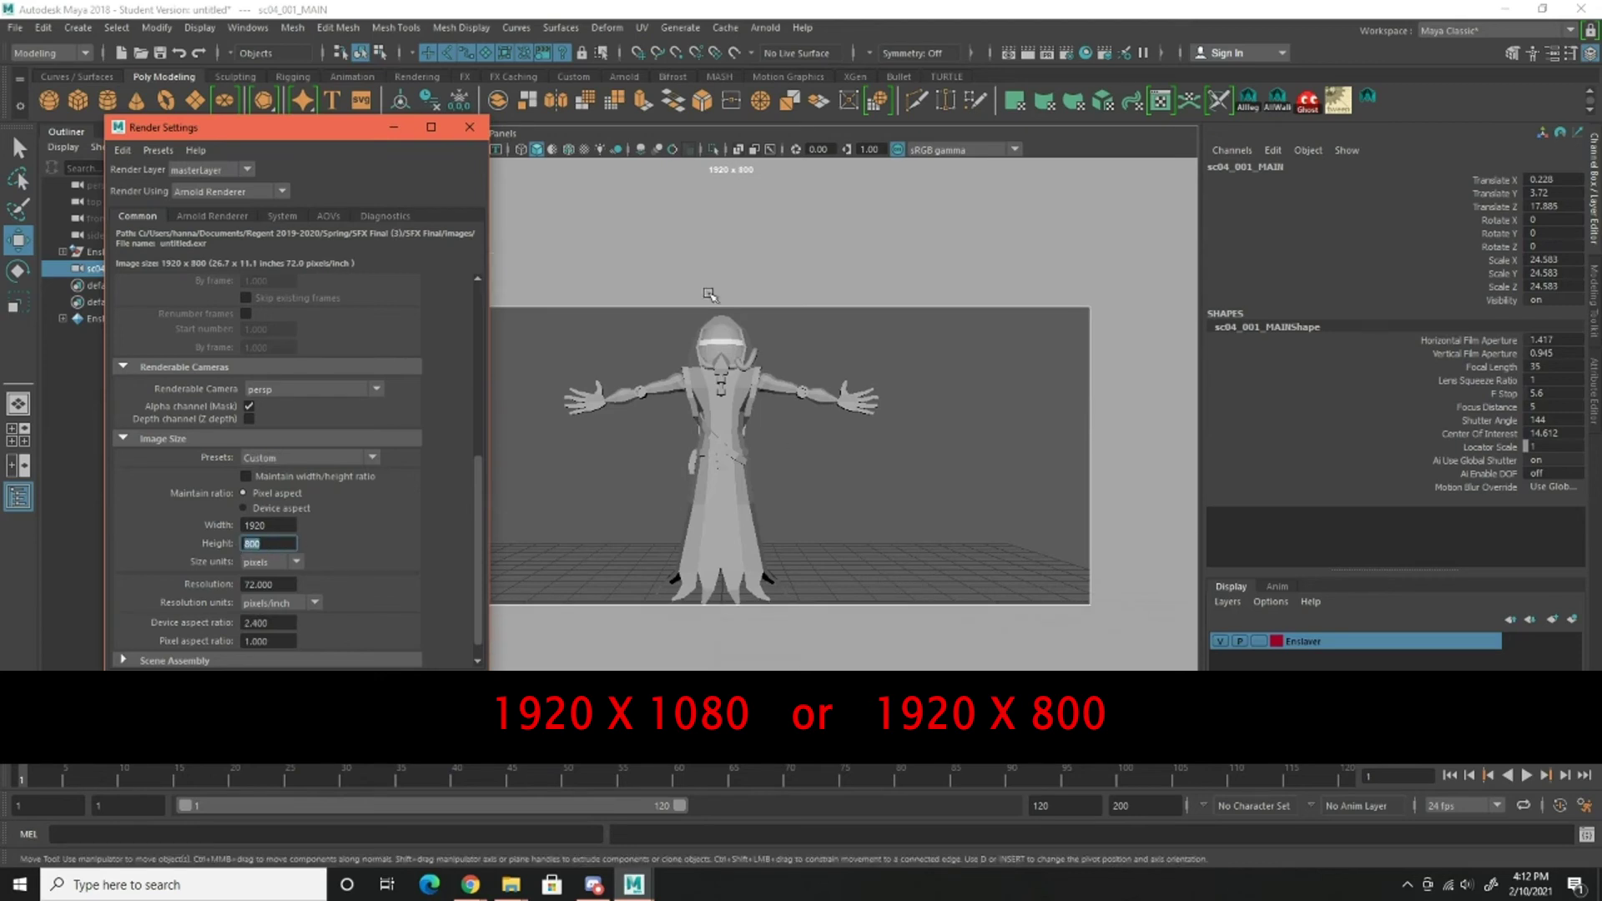
{"action": "double_click", "coordinate": [279, 543]}
{"action": "type", "text": "1080"}
{"action": "key", "text": "Return"}
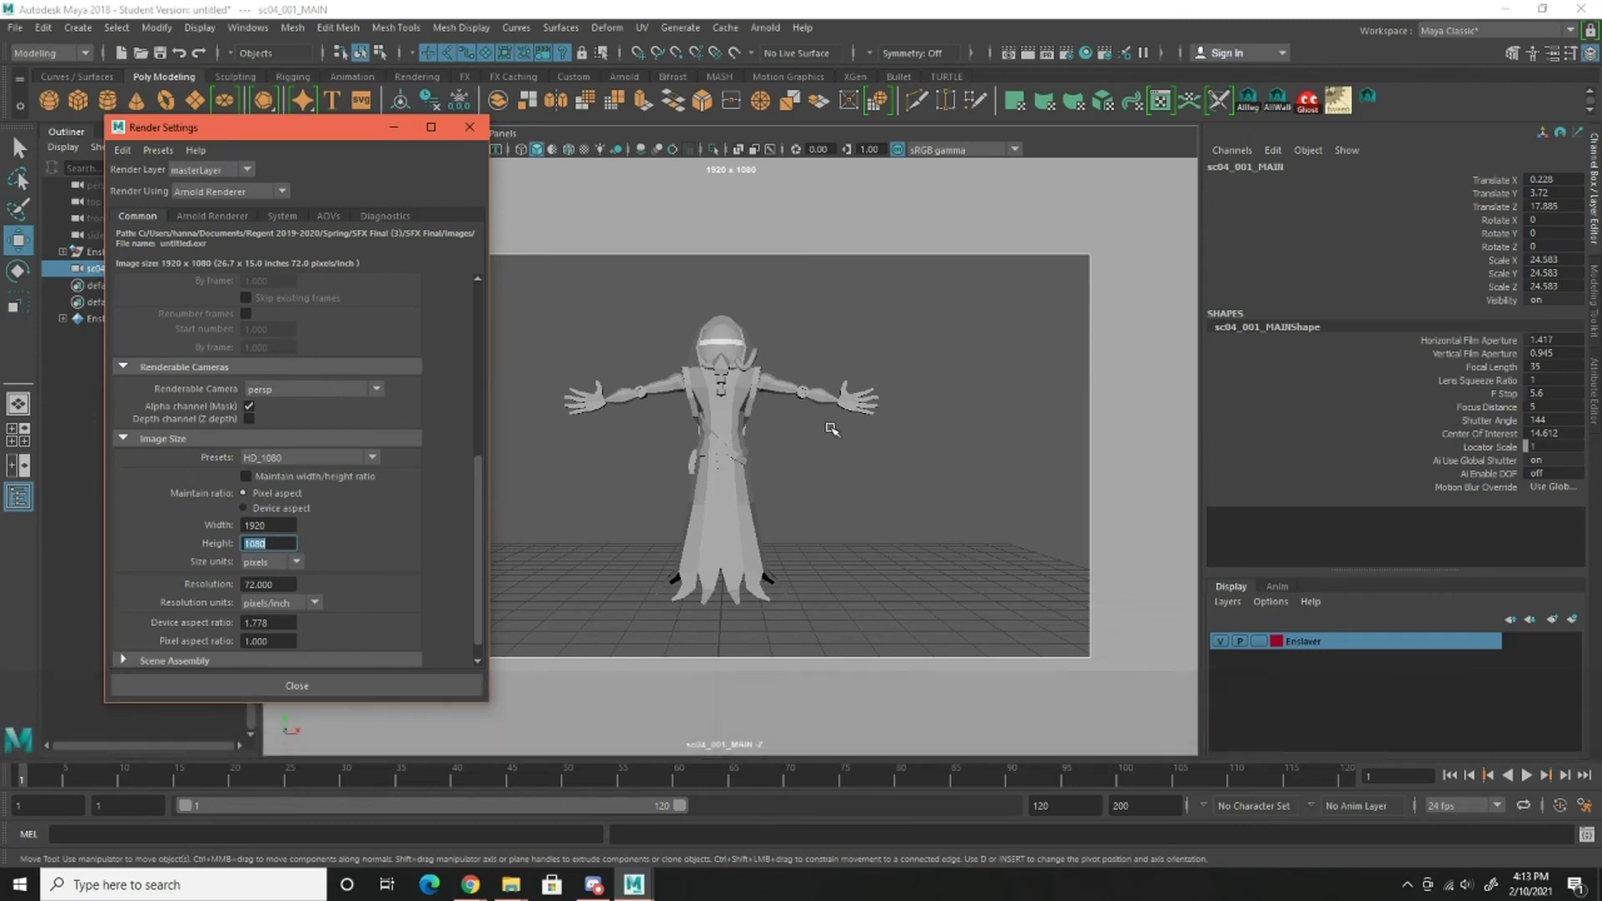
{"action": "left_click", "coordinate": [893, 434]}
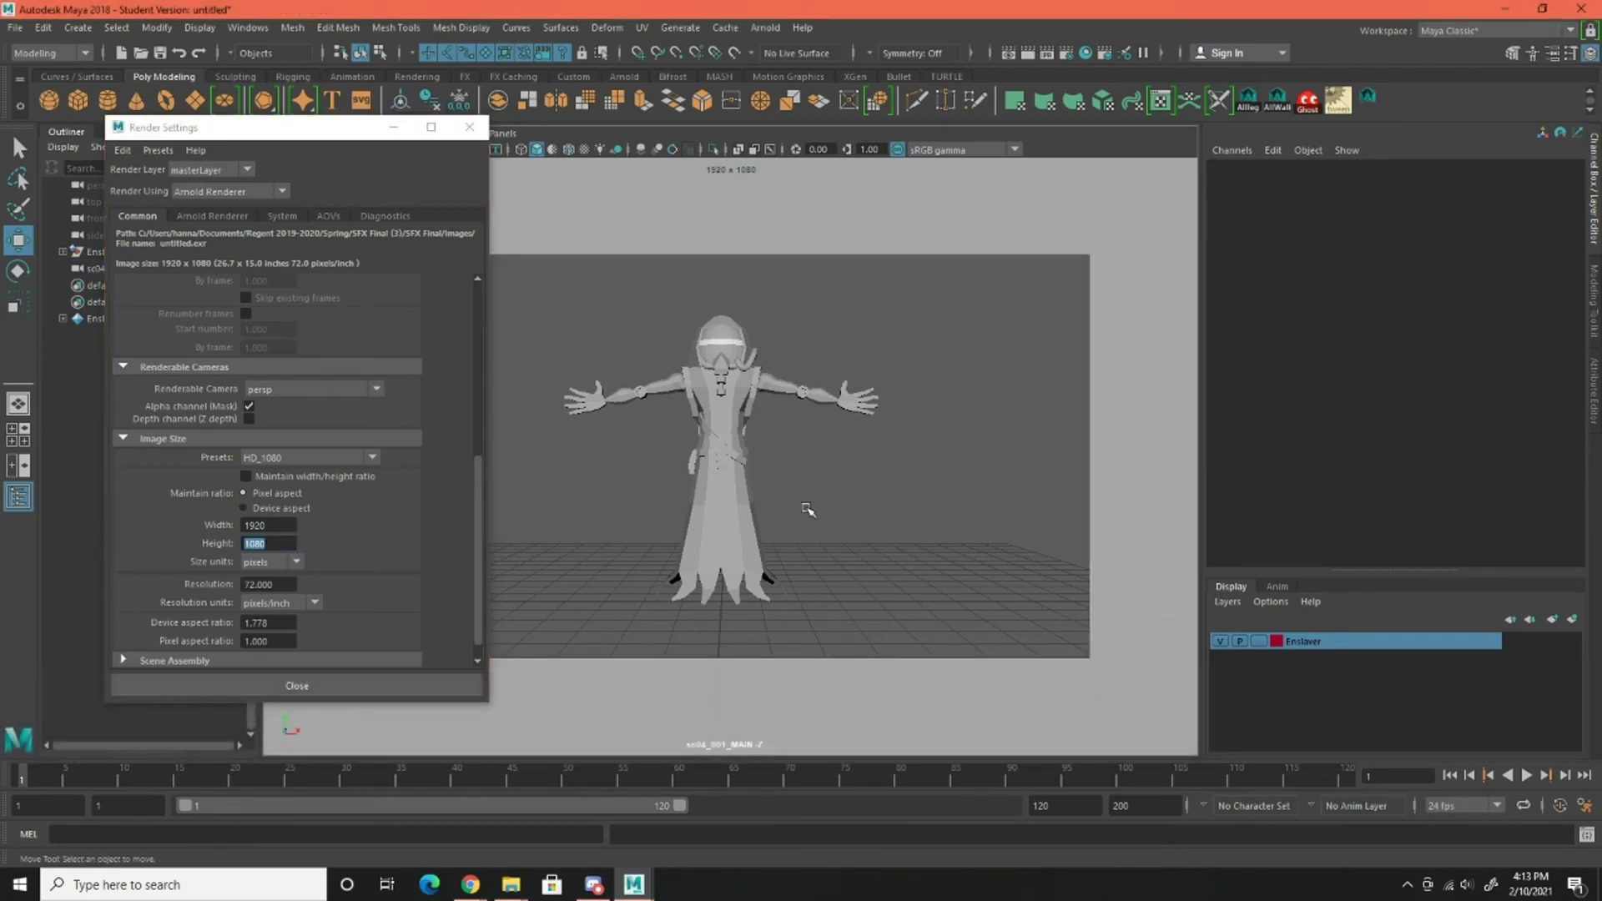
Drag the Render Settings window aside and minimize it
{"action": "left_click_drag", "start_coordinate": [299, 137], "coordinate": [245, 197]}
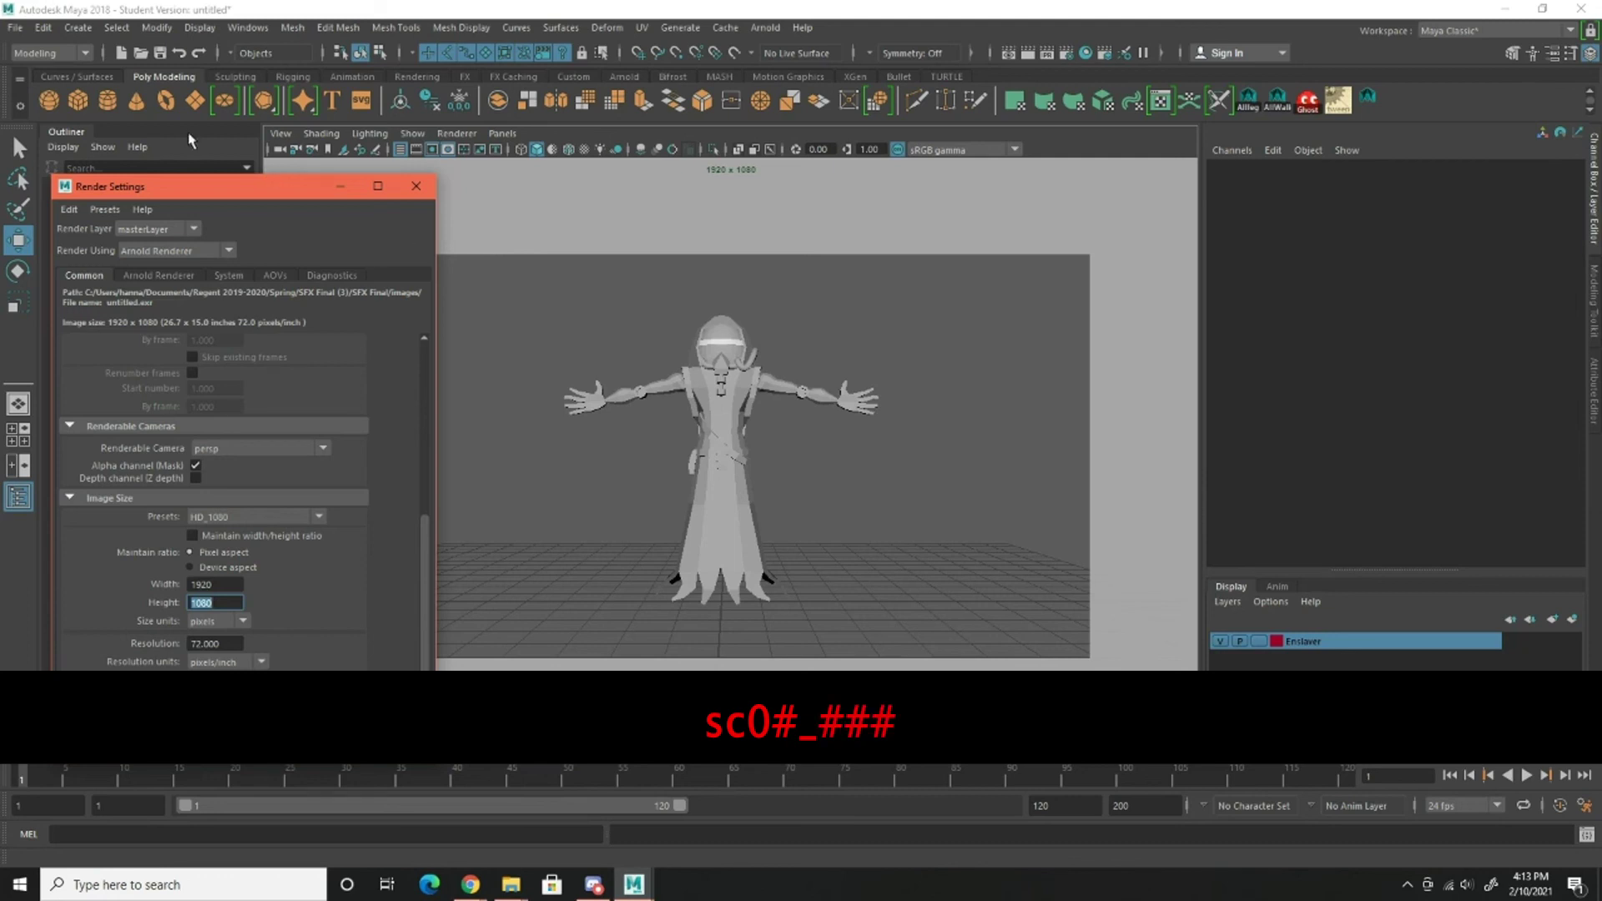
{"action": "left_click_drag", "start_coordinate": [224, 186], "coordinate": [248, 182]}
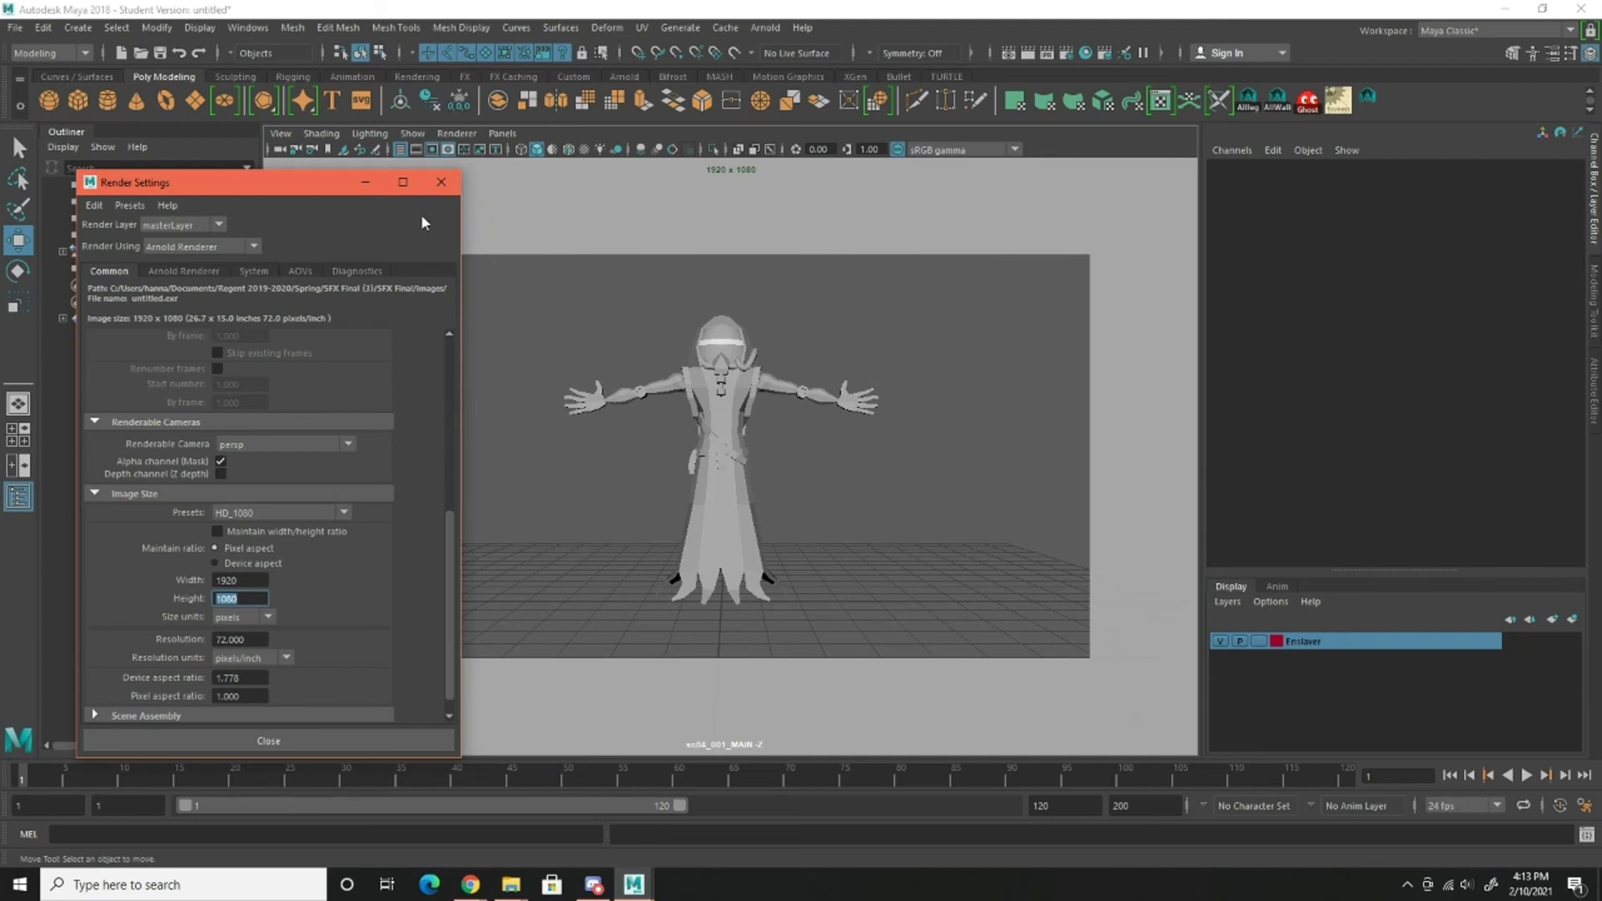
{"action": "left_click", "coordinate": [365, 183]}
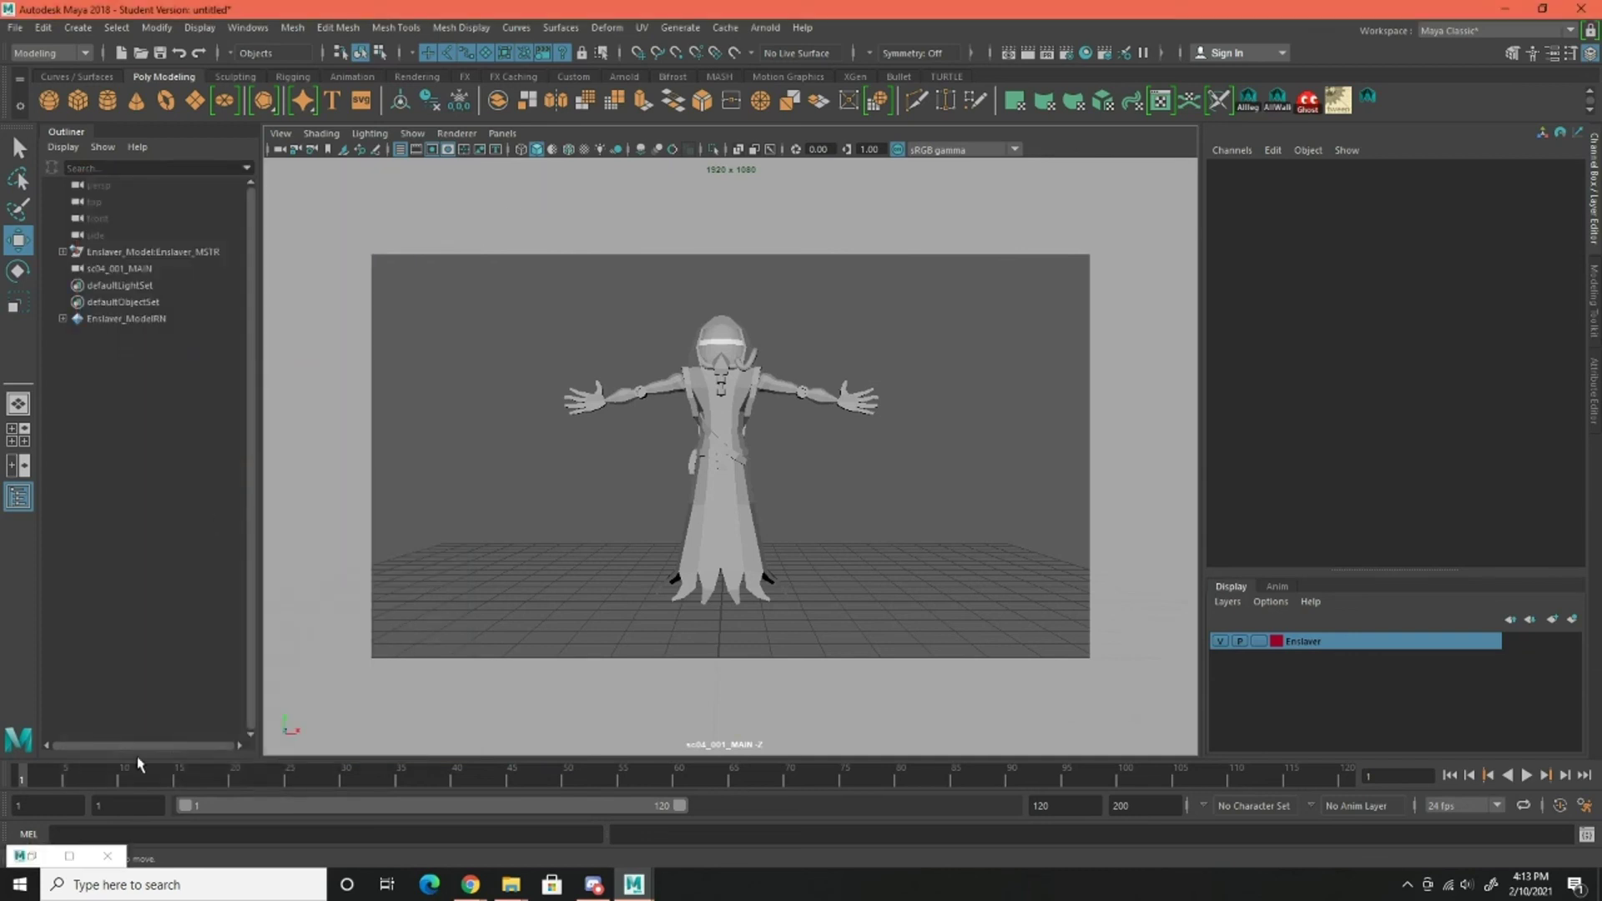